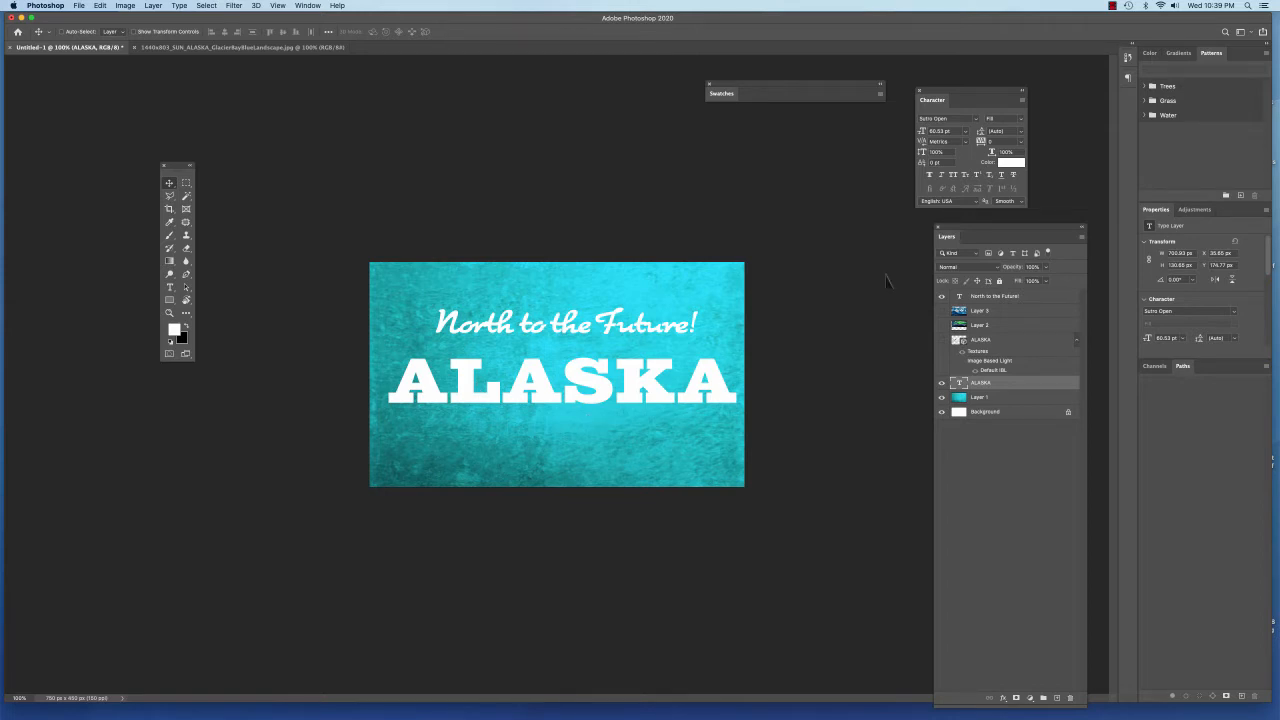
- Show the mountain photo on Layer 3, scale it down to about 379 px wide, and place it over the first letters of ALASKA
drag(946, 236, 773, 115)
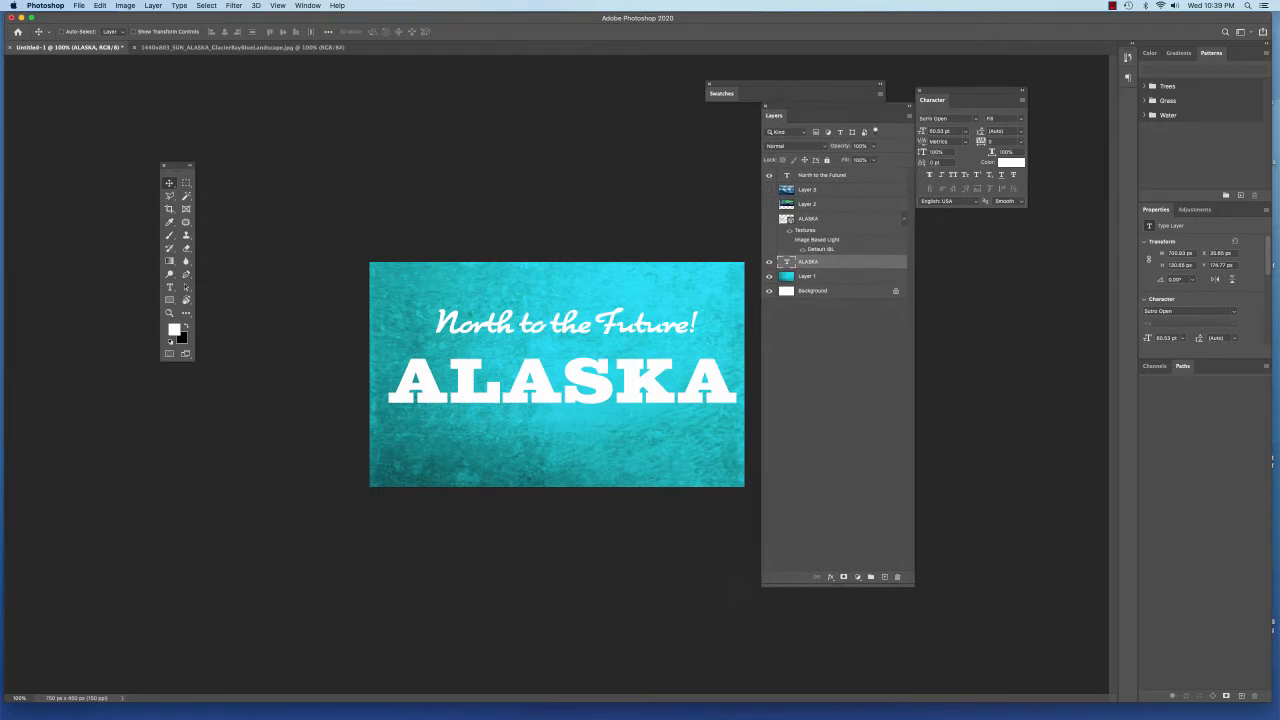
click(770, 190)
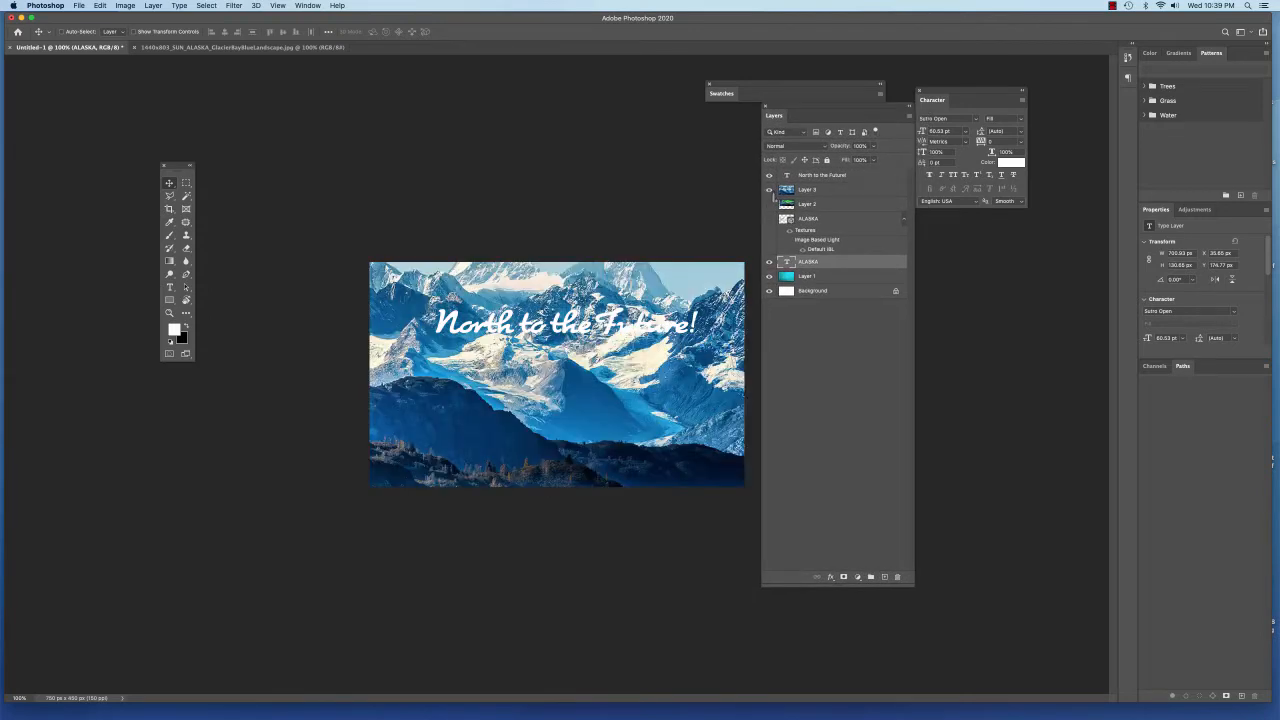
click(848, 193)
key(super+t)
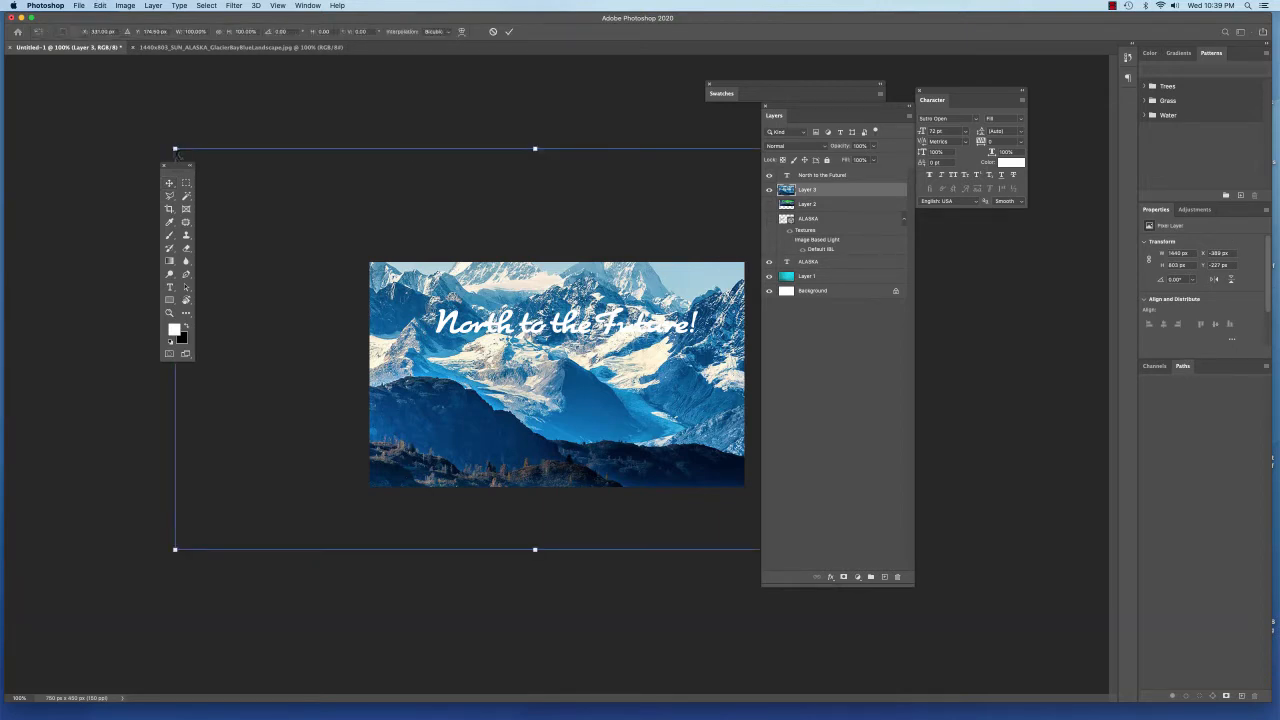
drag(176, 150, 386, 266)
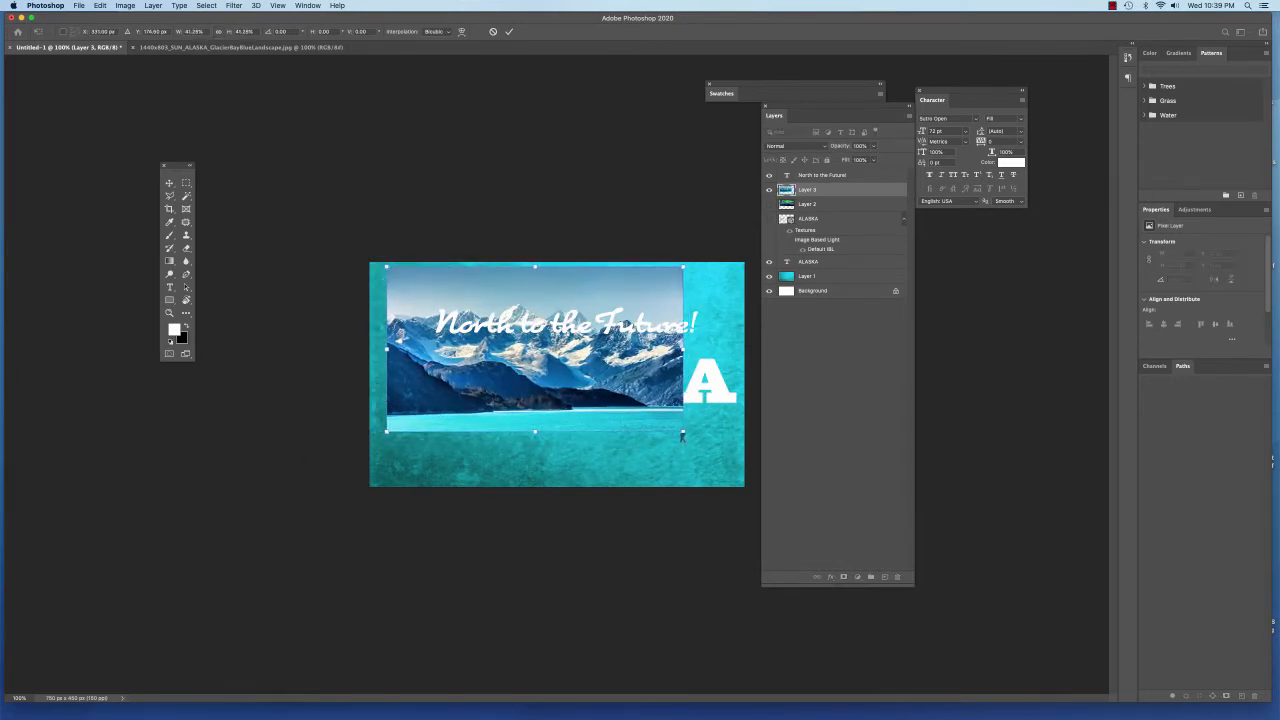
drag(682, 436, 575, 370)
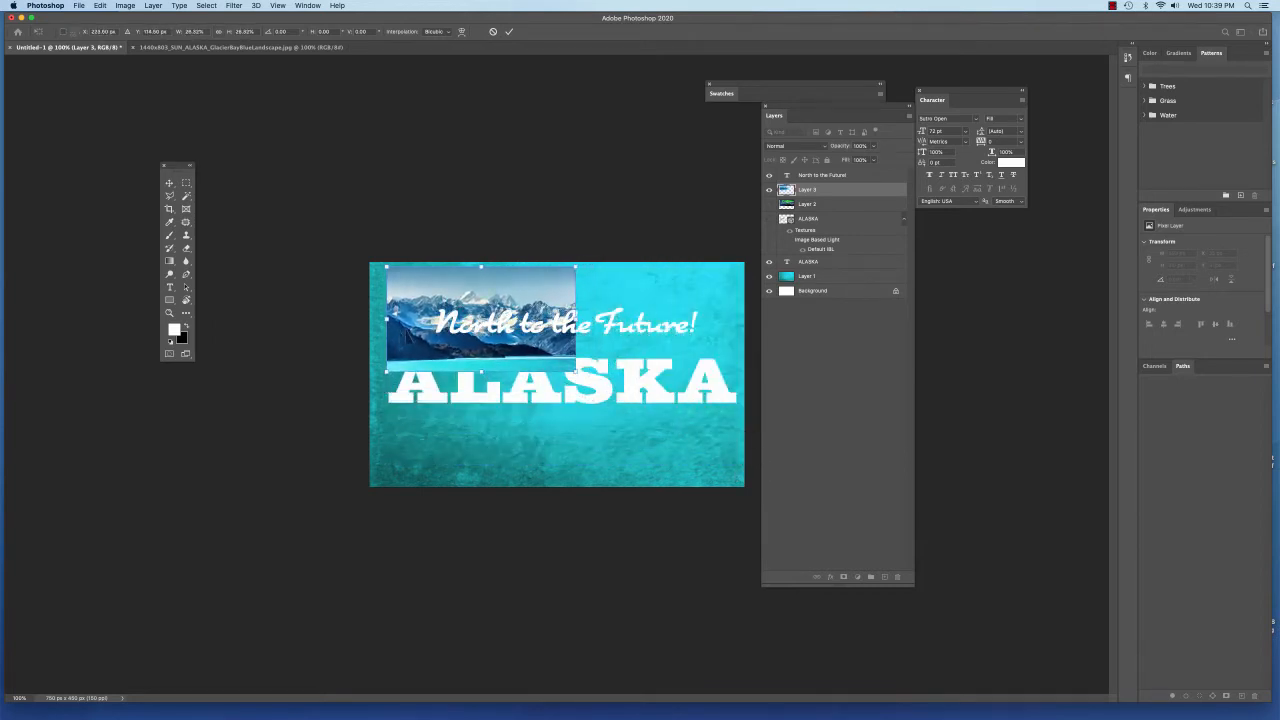
drag(414, 334, 431, 370)
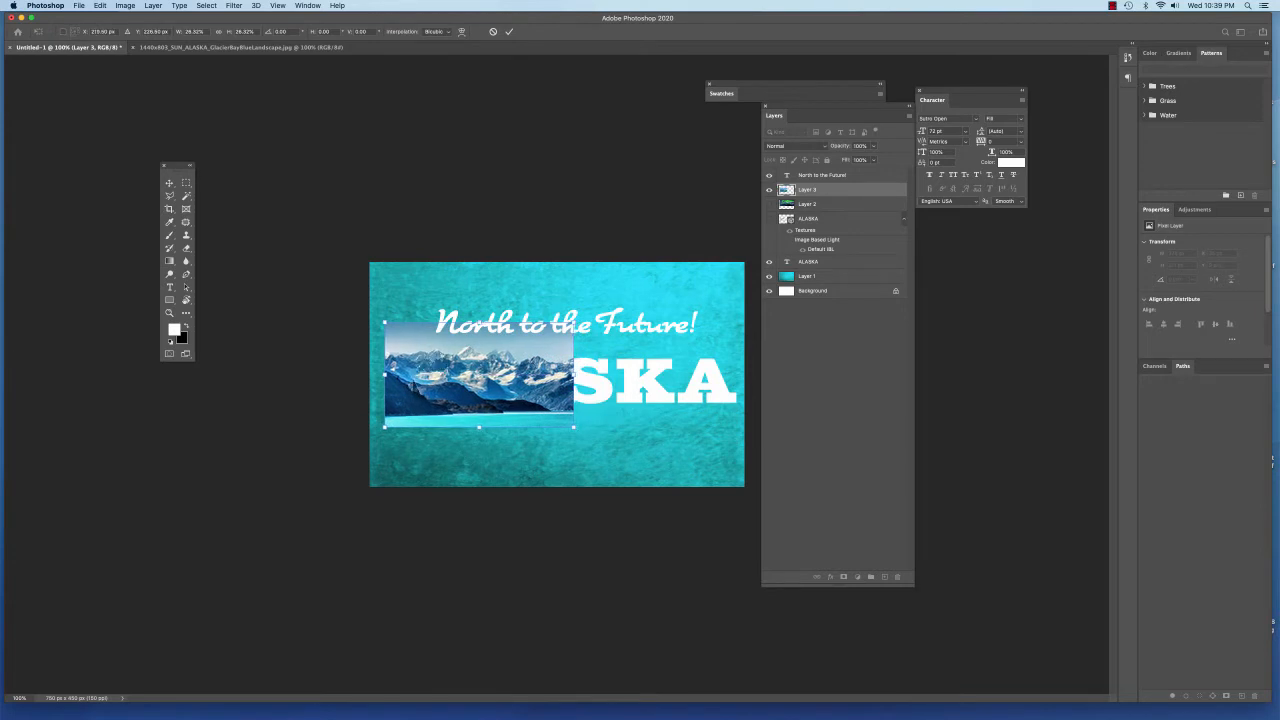
key(Return)
mouse_move(858, 195)
mouse_down()
mouse_move(867, 281)
mouse_move(867, 194)
mouse_up()
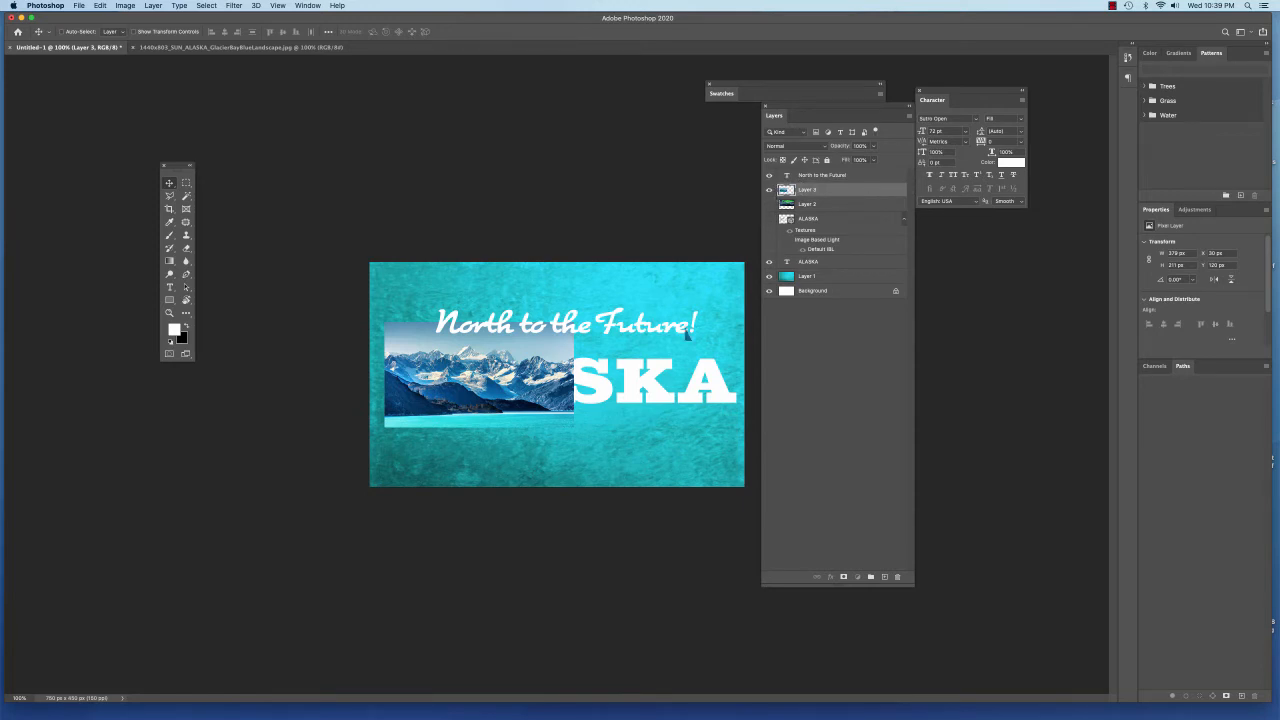
- Hide Layer 3 and select the first letter A on the visible ALASKA text layer with the Magic Wand
click(776, 192)
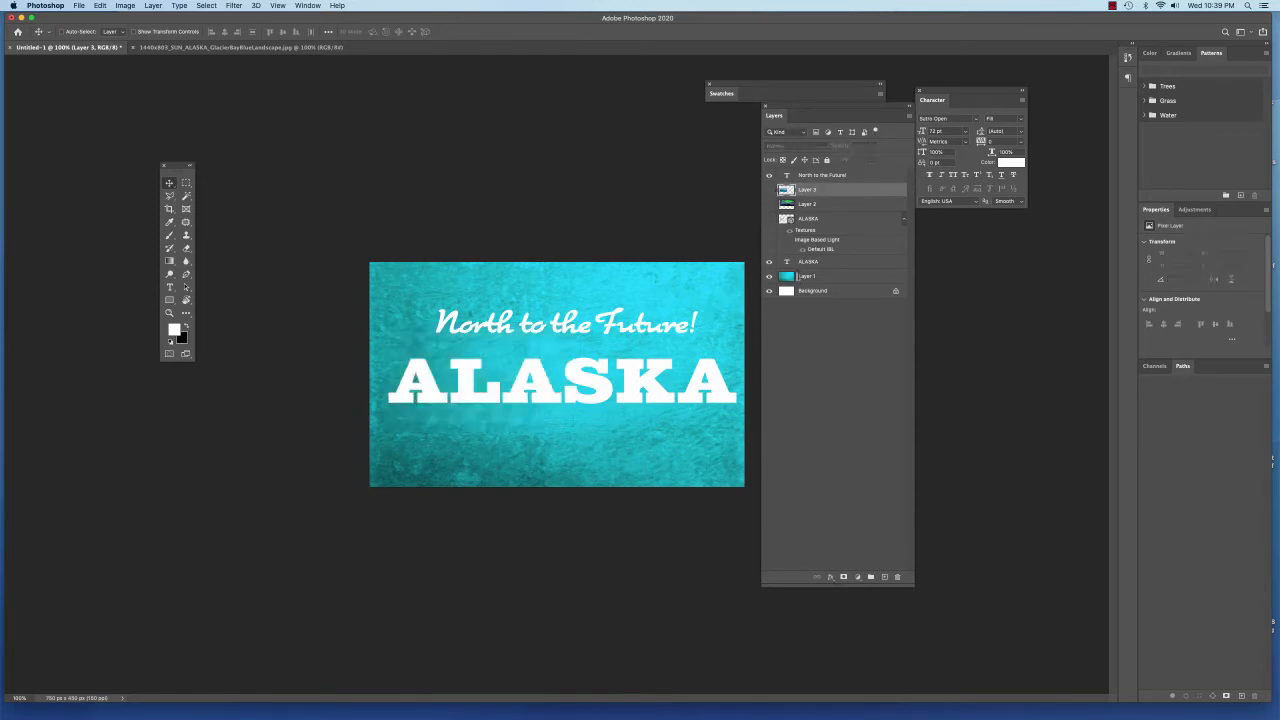
click(814, 266)
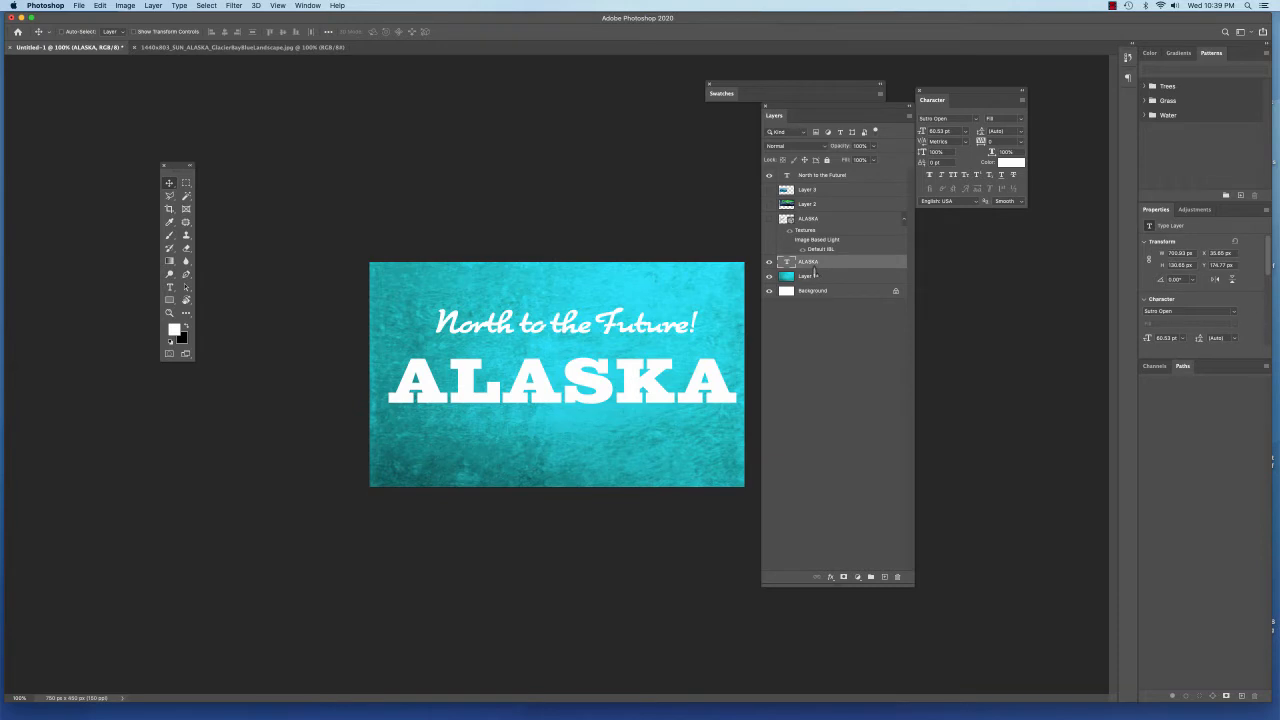
click(770, 191)
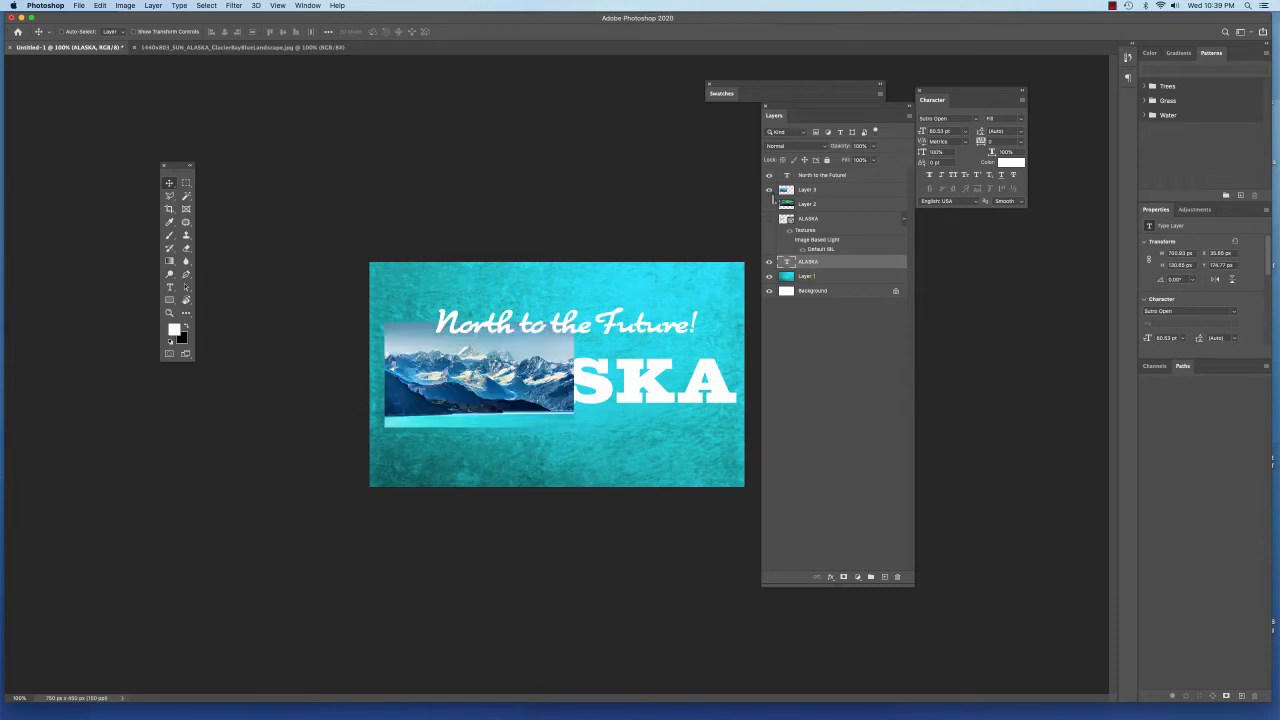
click(770, 190)
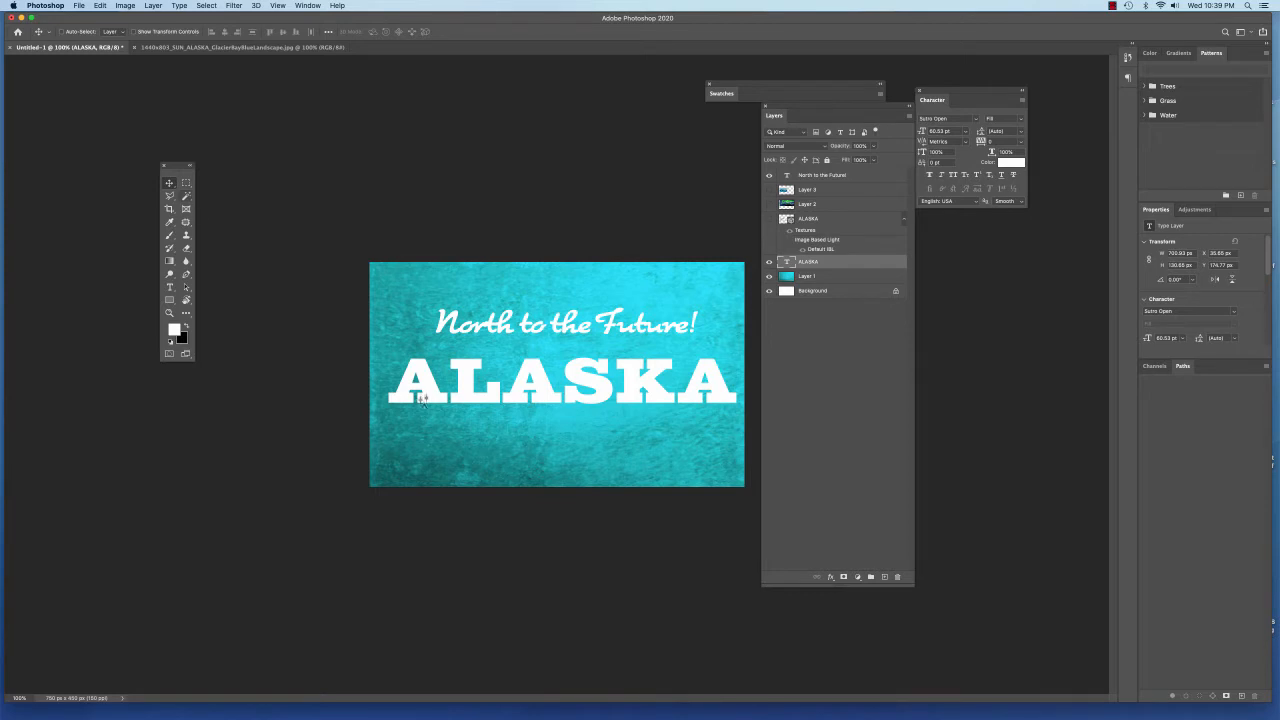
click(186, 196)
click(428, 386)
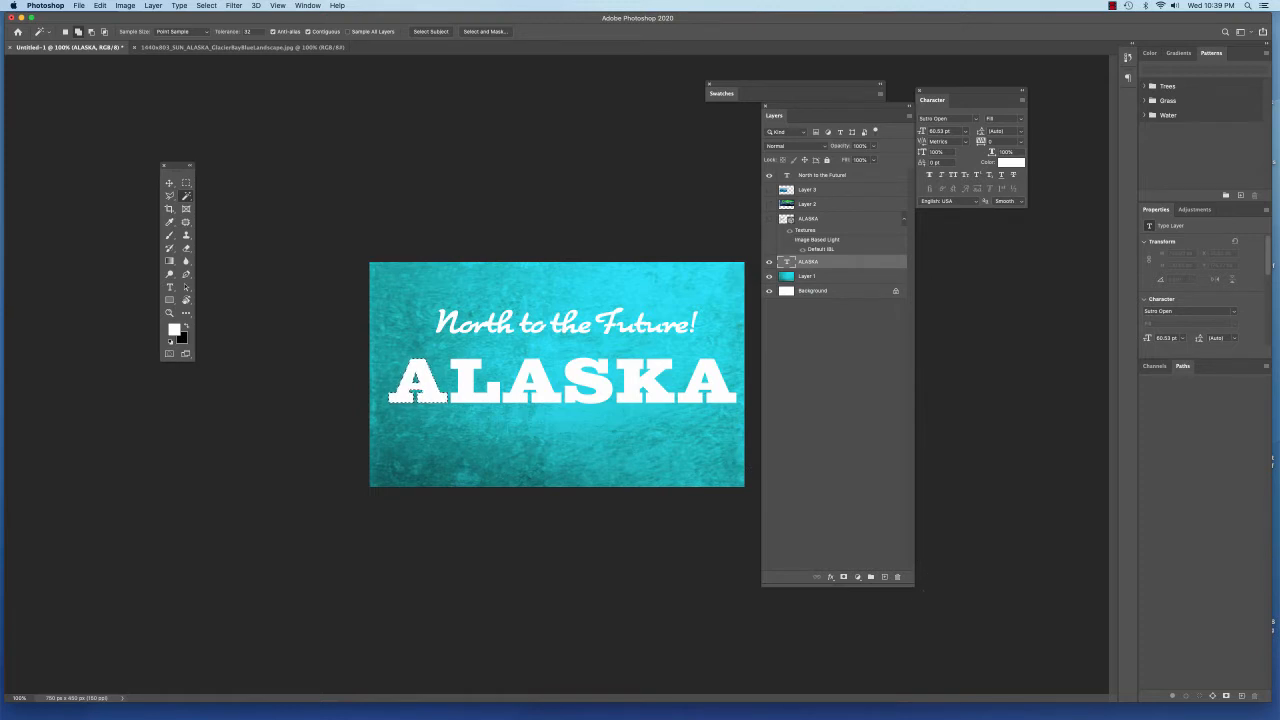
- Show Layer 3 again and add a layer mask to it from the A-shaped selection
drag(912, 587, 837, 316)
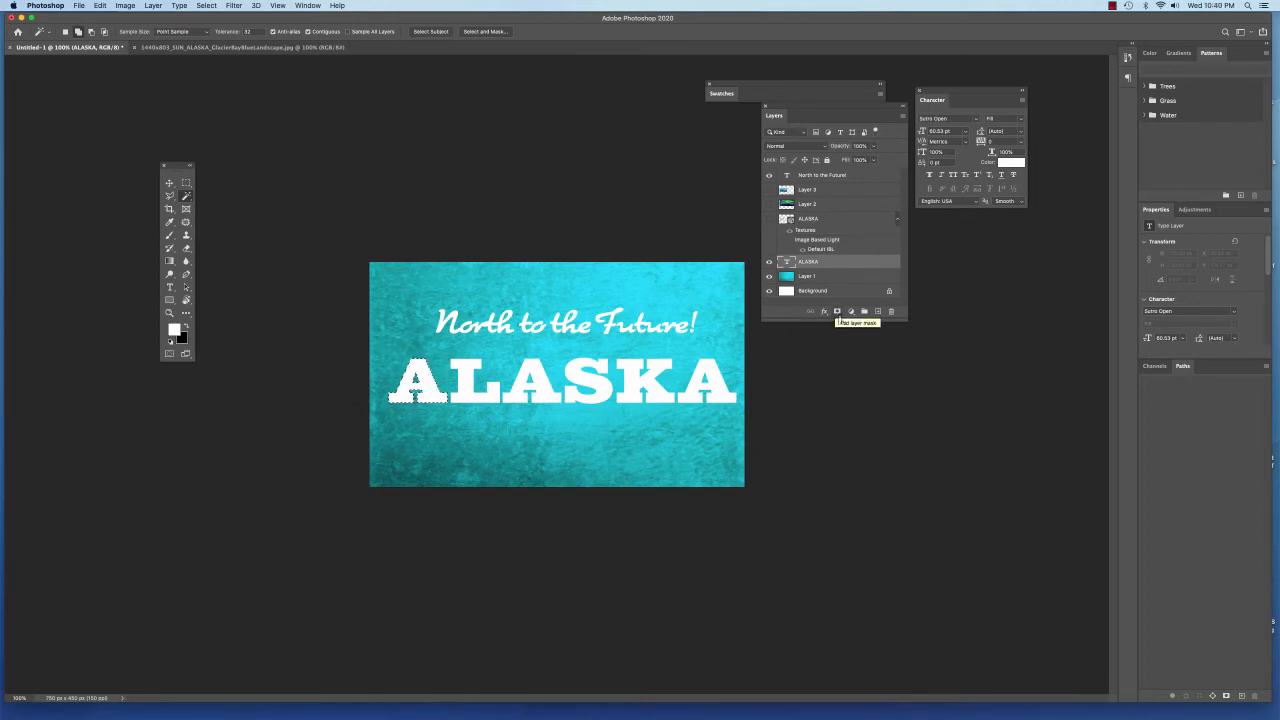
click(770, 190)
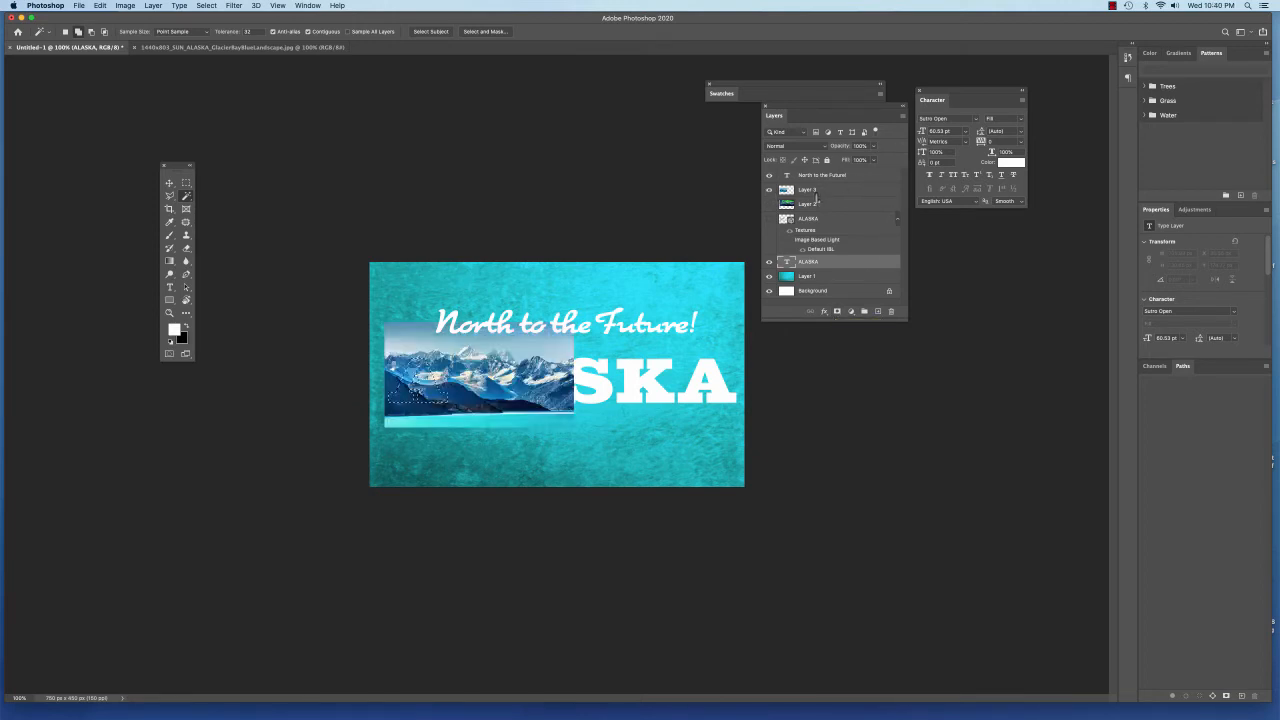
click(818, 191)
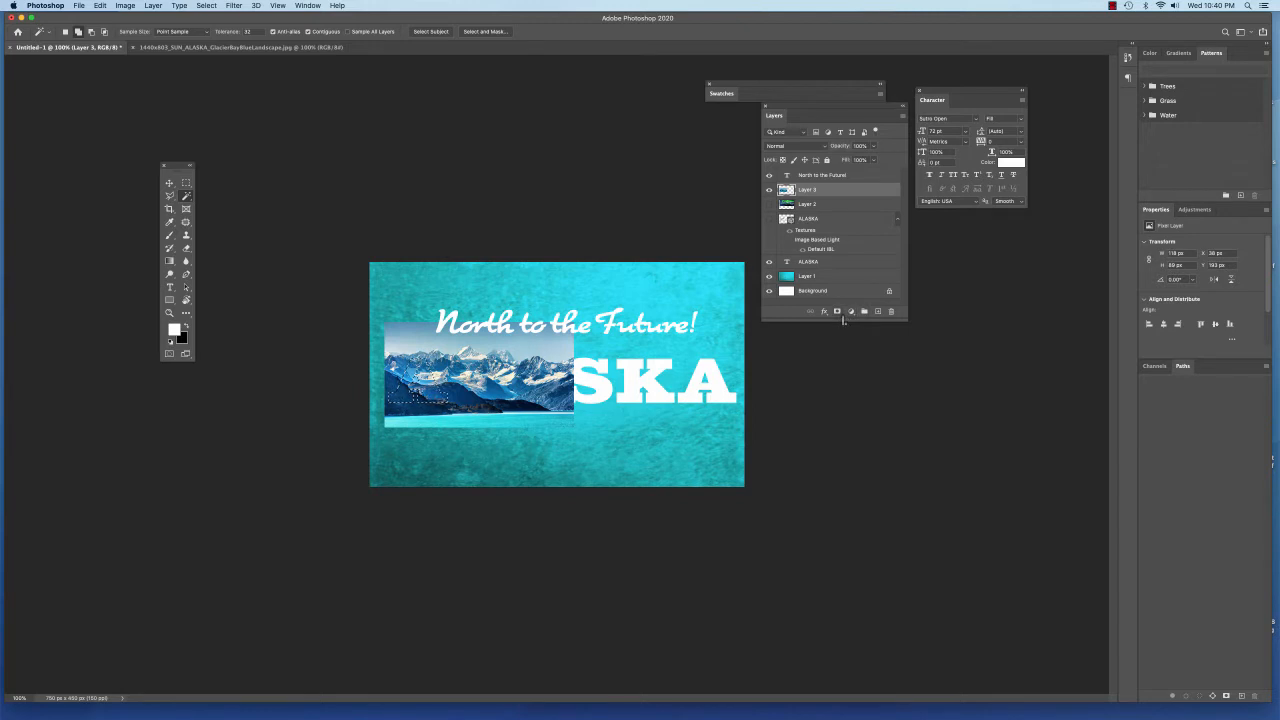
click(838, 312)
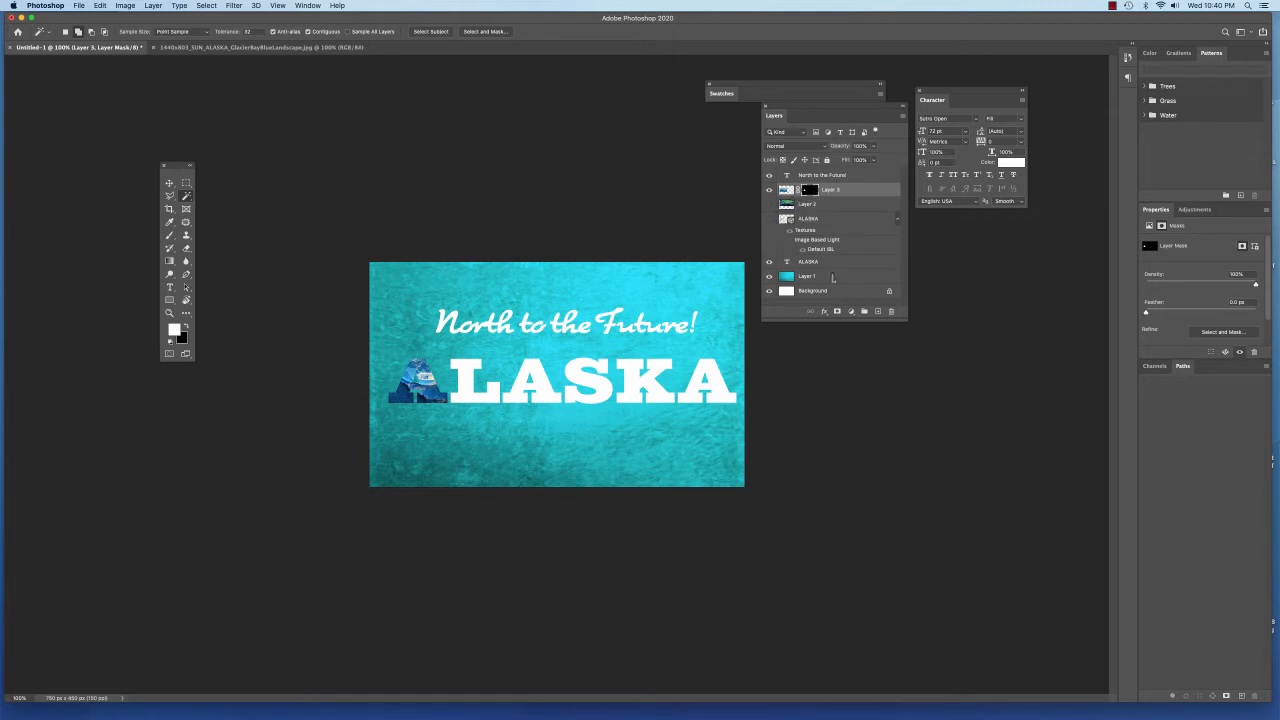
- Show the aurora photo on Layer 2, scale it down to about 368 px wide, and position it over the letter L
click(830, 262)
click(769, 204)
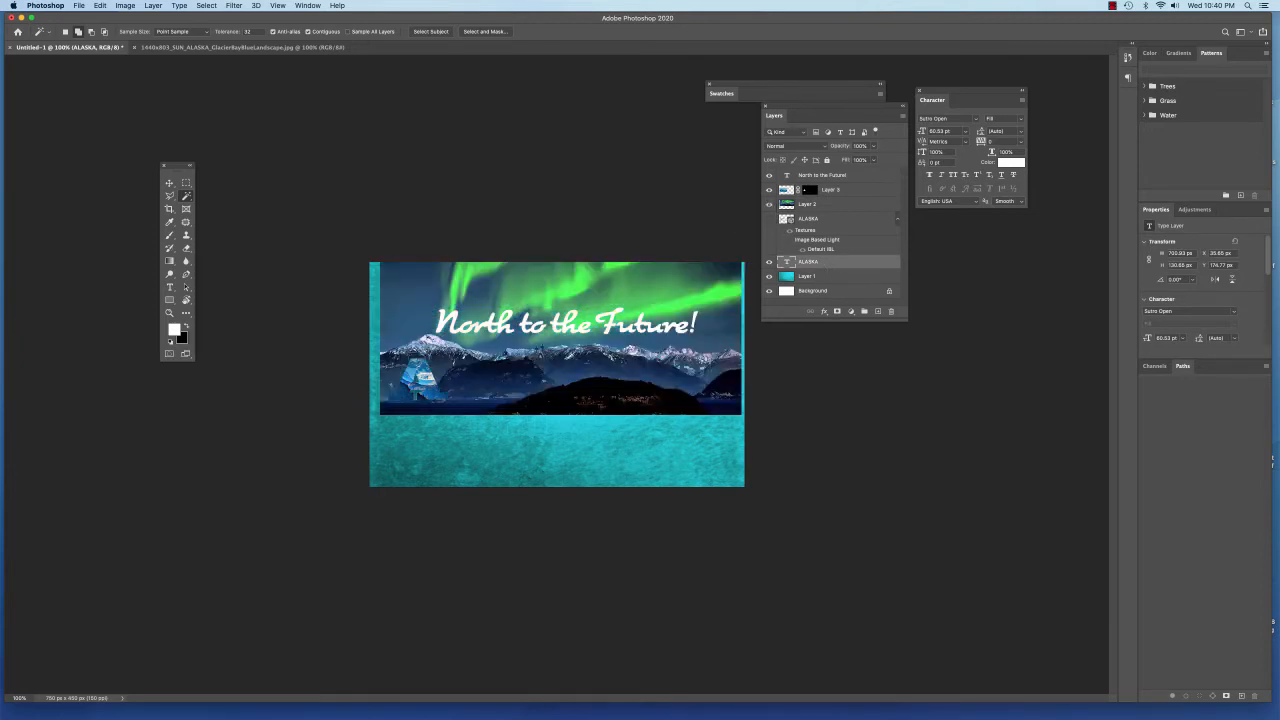
key(v)
drag(533, 304, 537, 328)
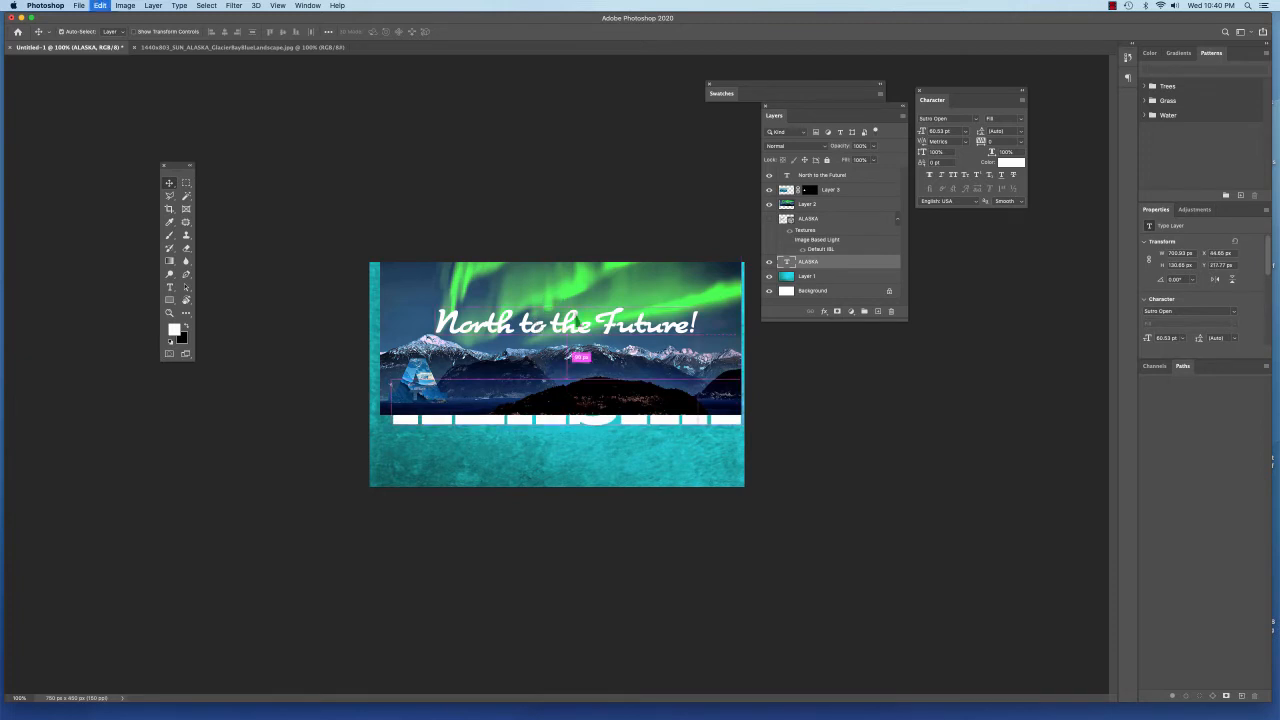
click(825, 191)
click(806, 204)
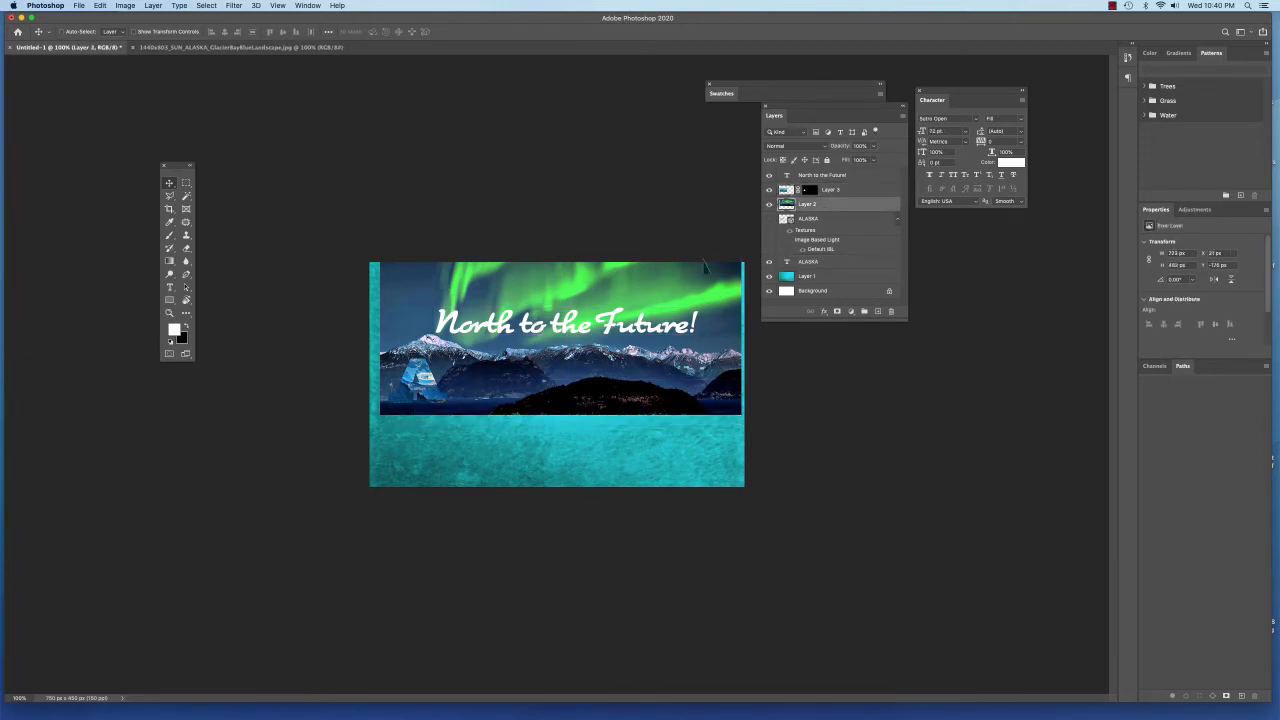
drag(572, 302, 615, 333)
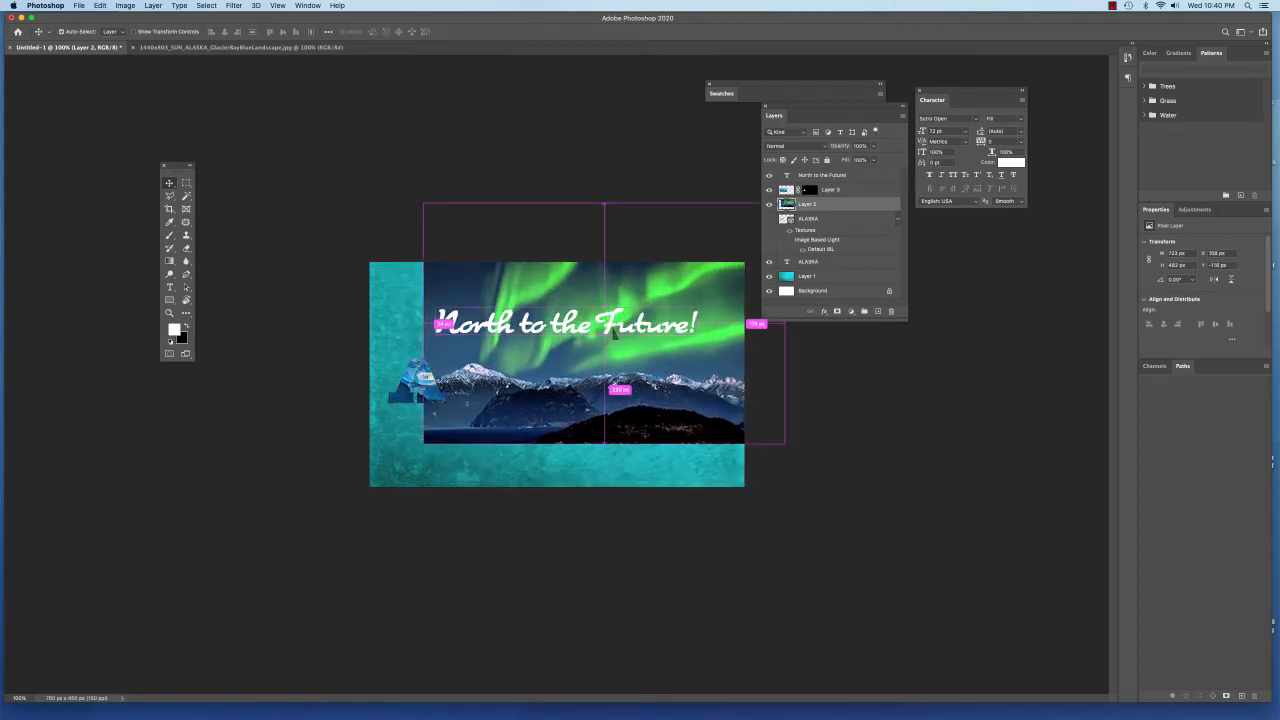
key(super+t)
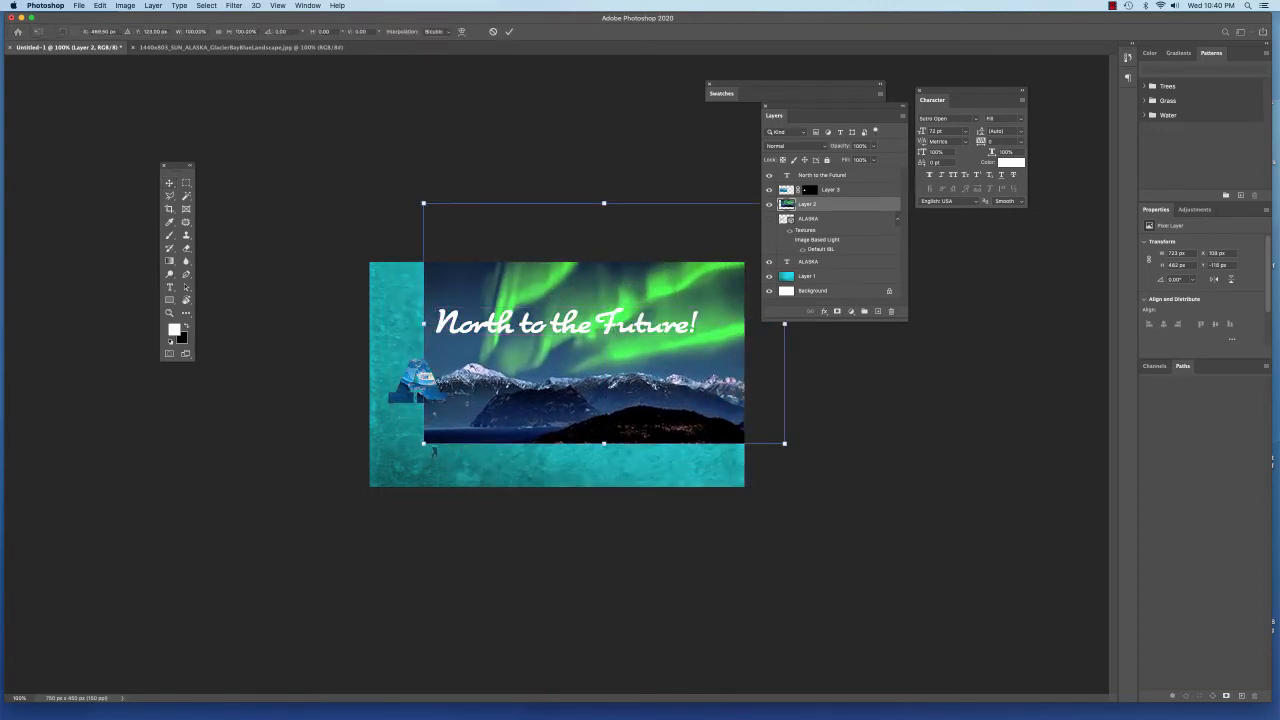
drag(434, 451, 620, 348)
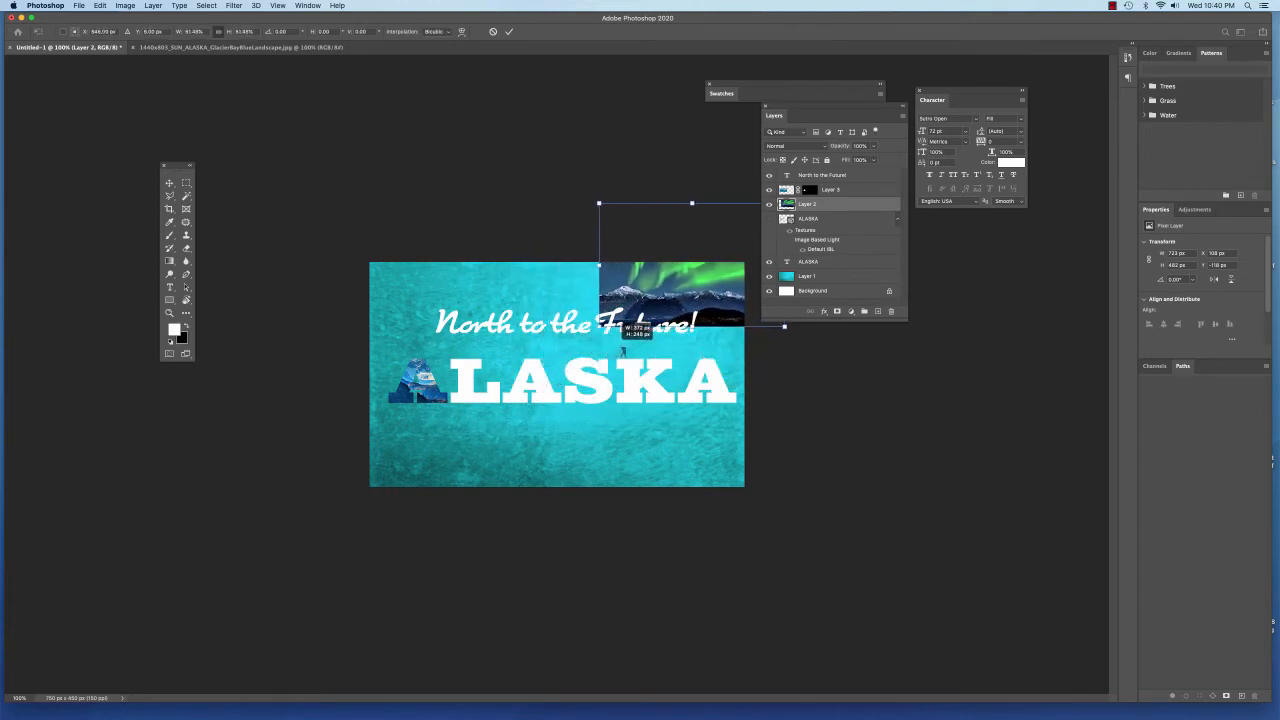
drag(648, 291, 490, 386)
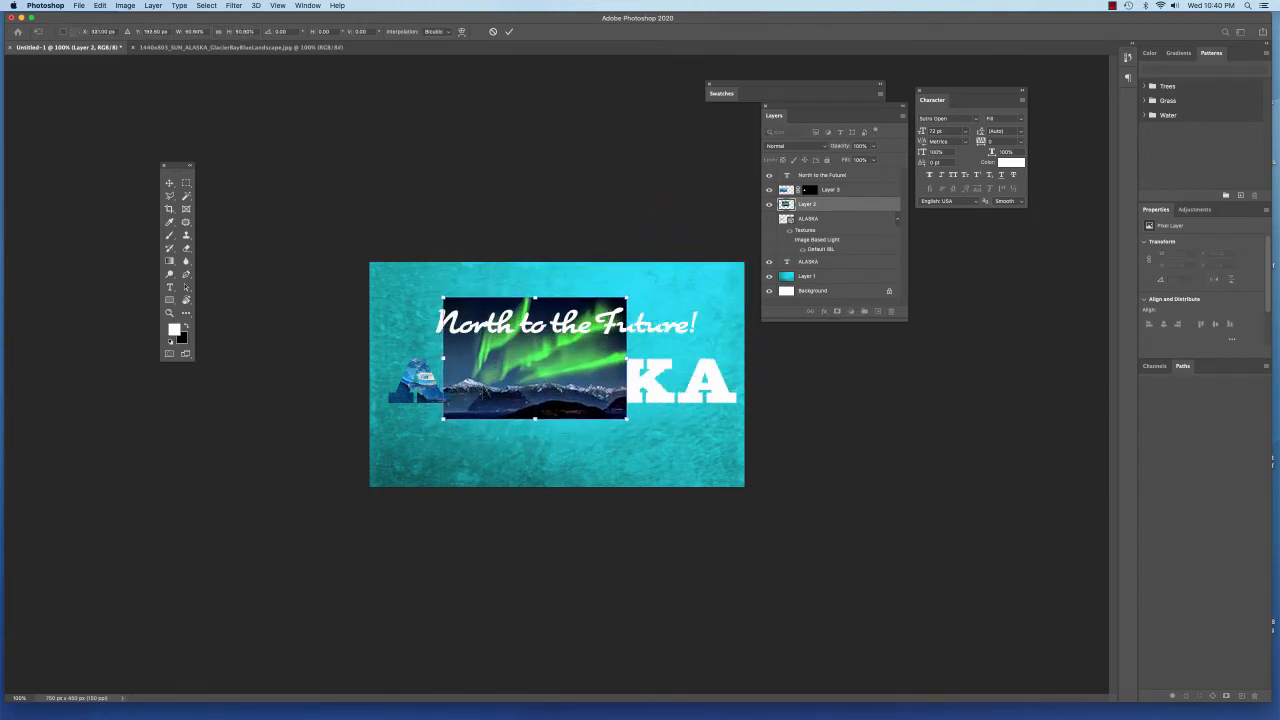
key(Return)
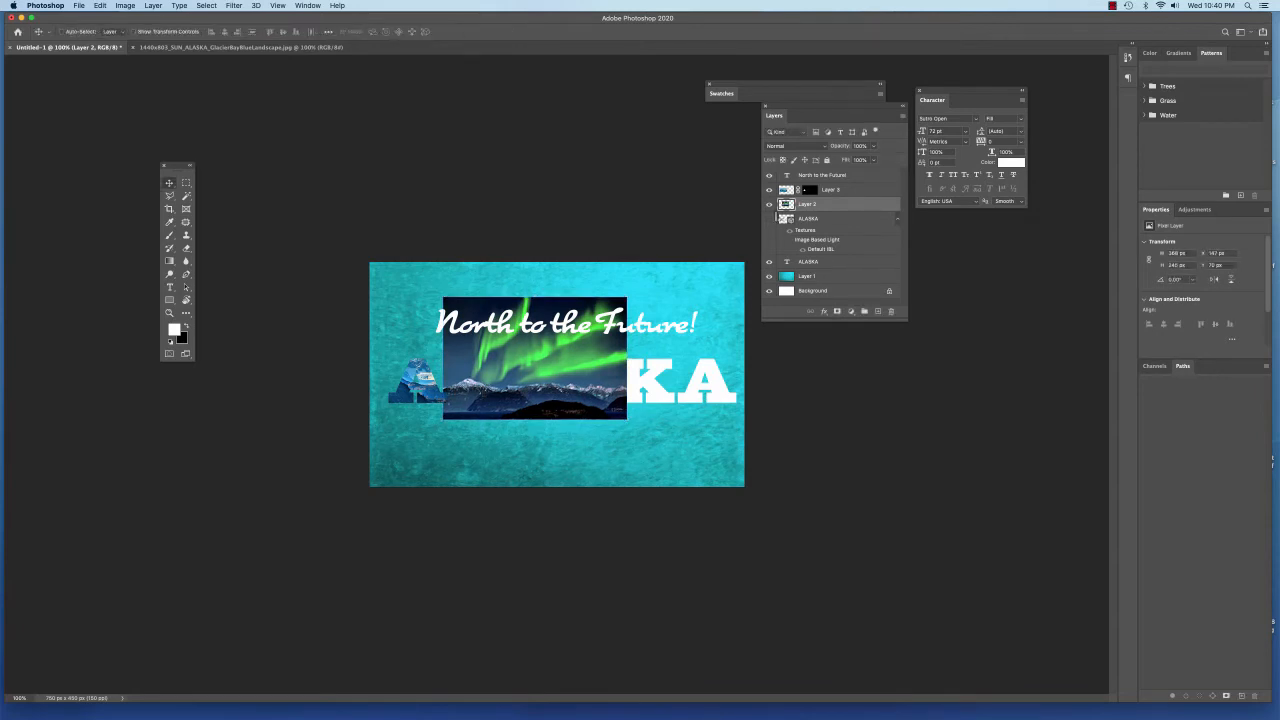
- Hide Layer 2 and select the letter L on the visible ALASKA text layer with the Magic Wand
click(771, 204)
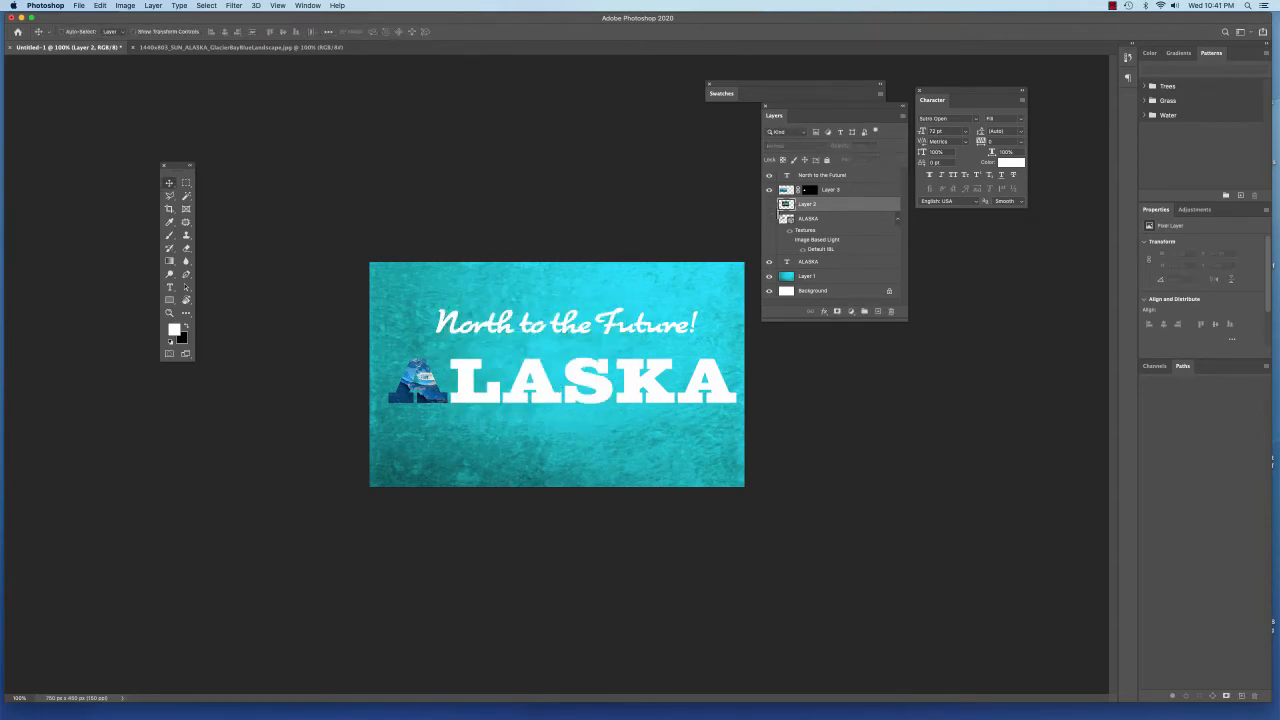
key(w)
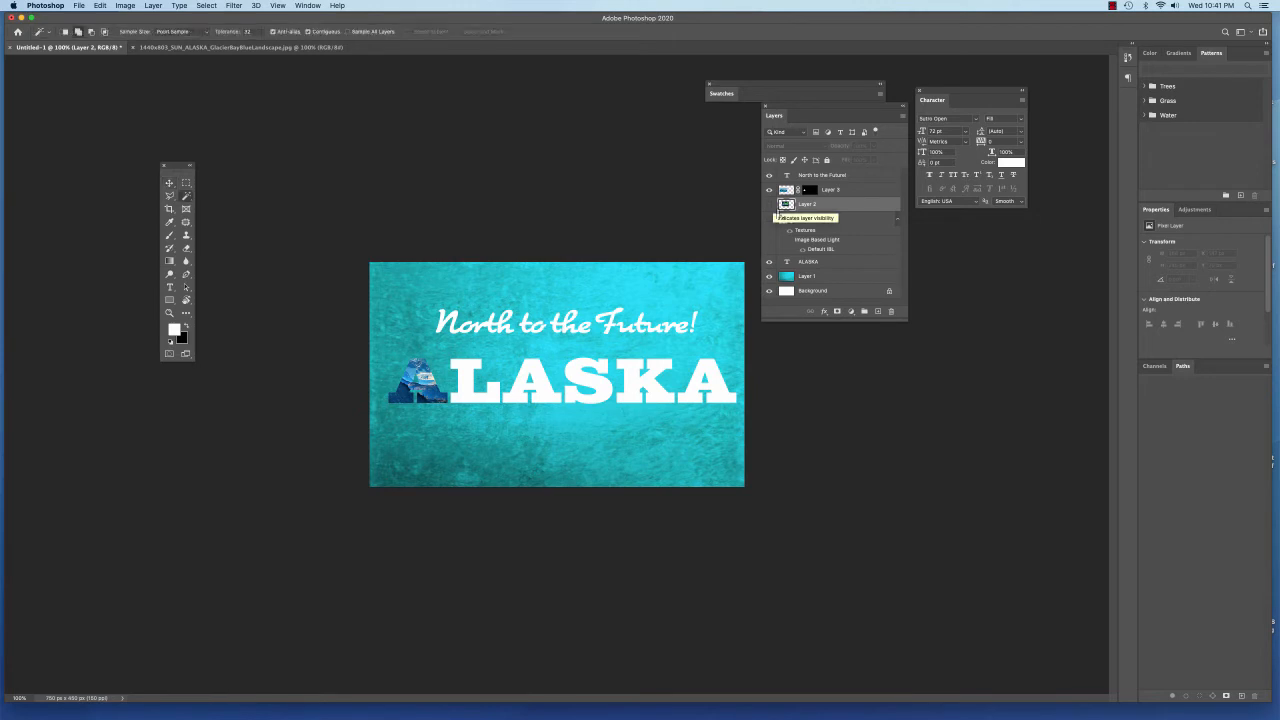
click(828, 261)
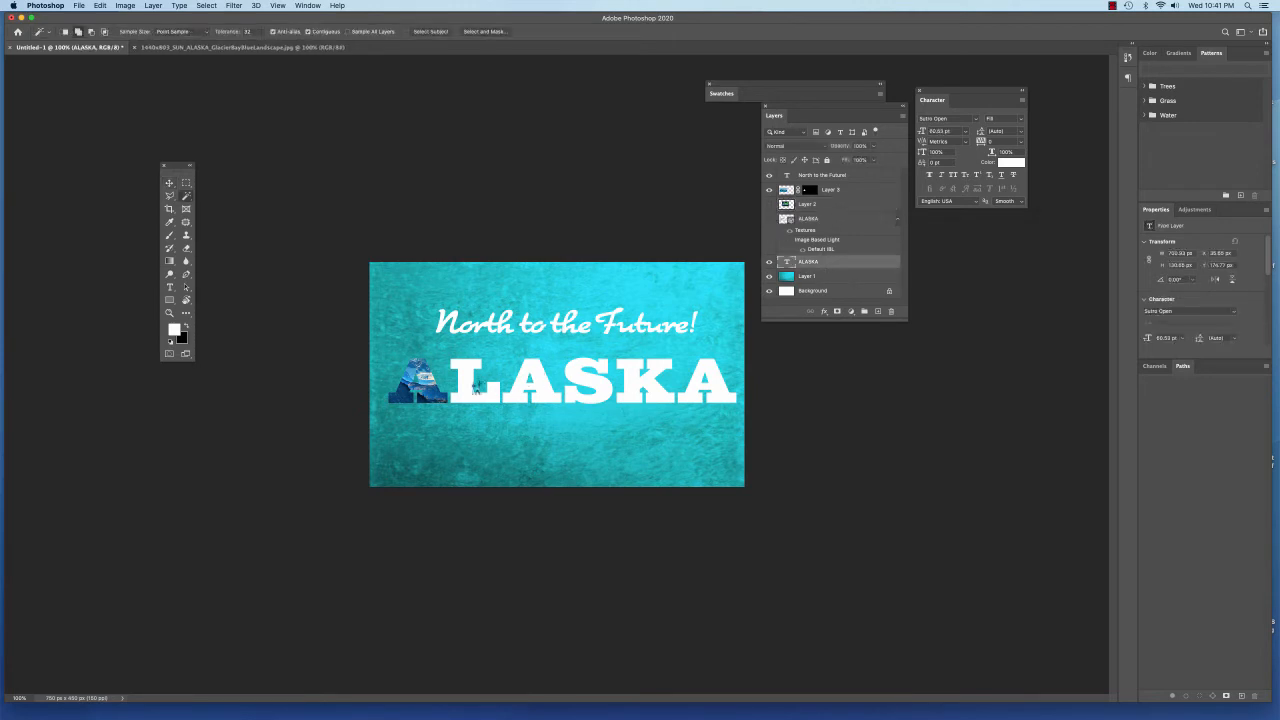
click(495, 388)
- Show Layer 2 again and add a layer mask to it from the L-shaped selection
click(771, 204)
click(850, 205)
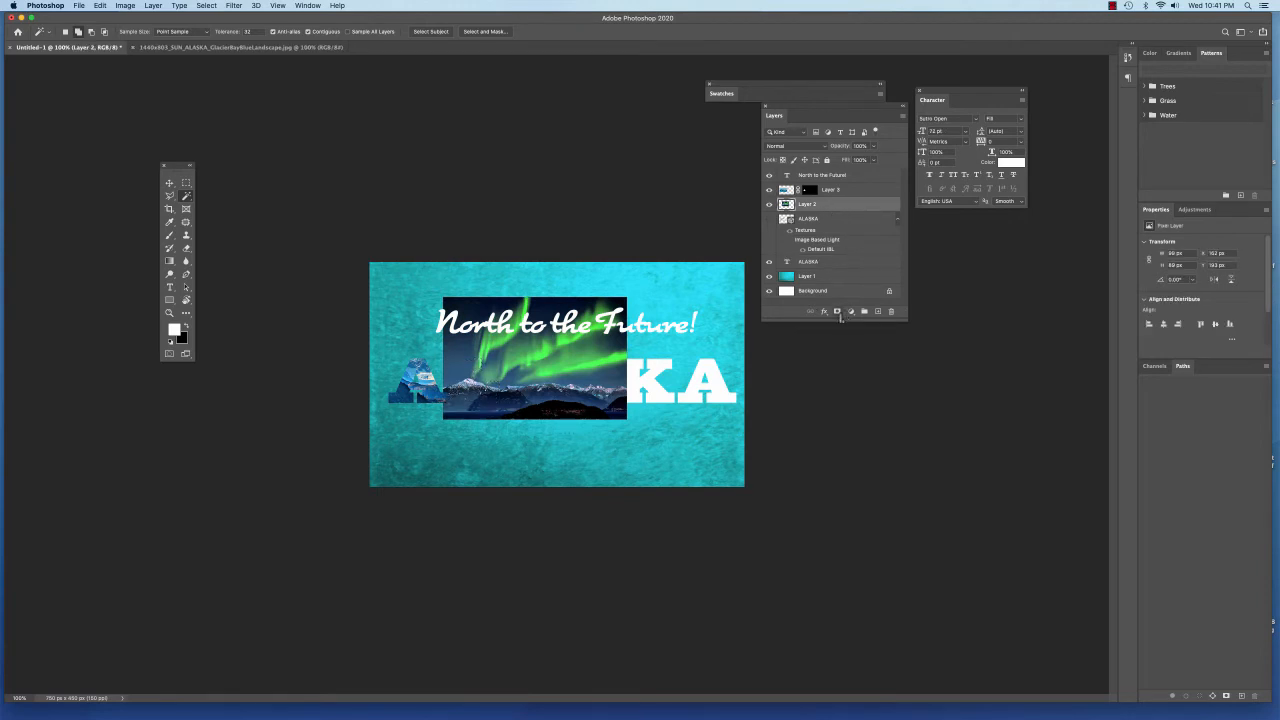
click(838, 312)
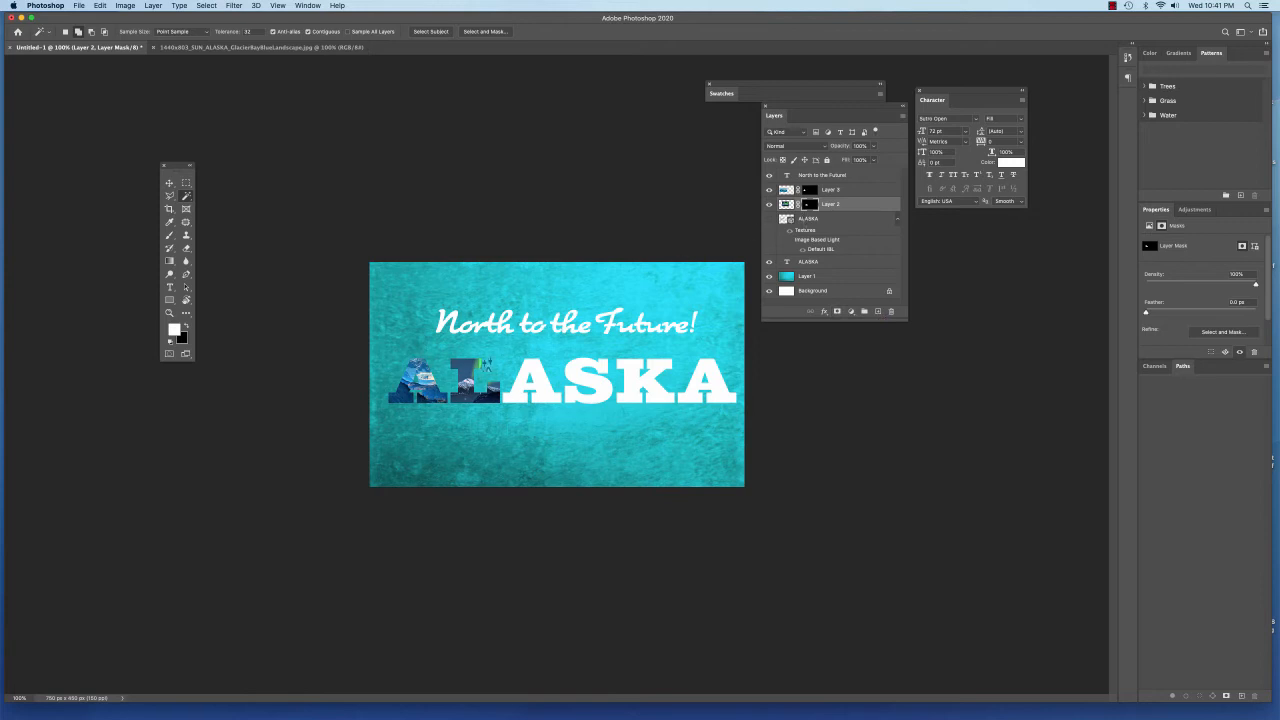
- Try moving the aurora photo on Layer 2 while its mask is still linked, and undo the move
key(v)
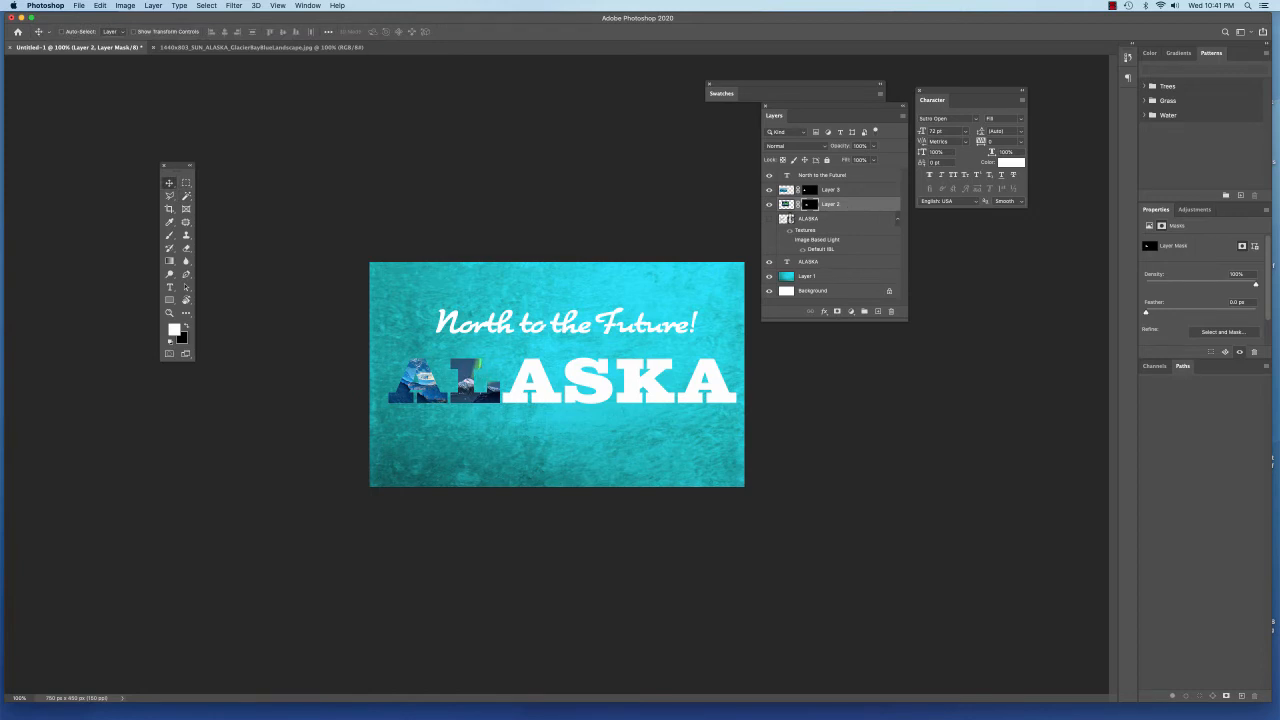
click(787, 206)
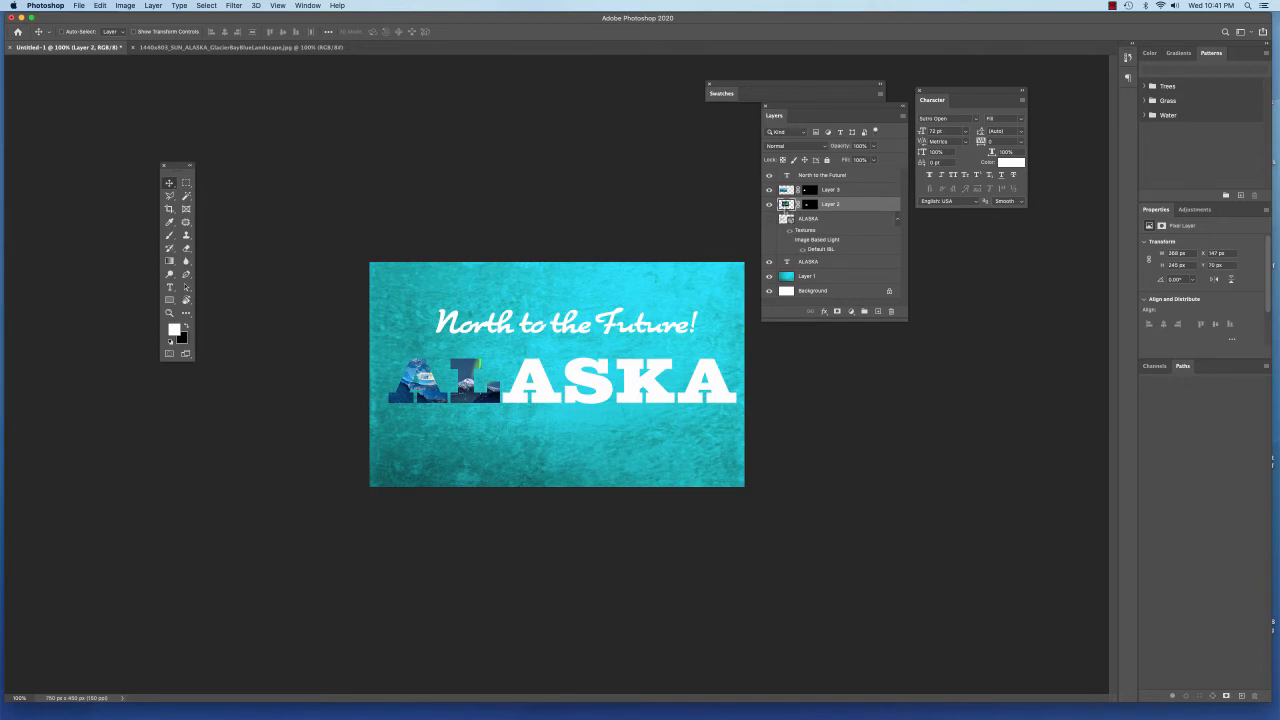
drag(472, 378, 470, 402)
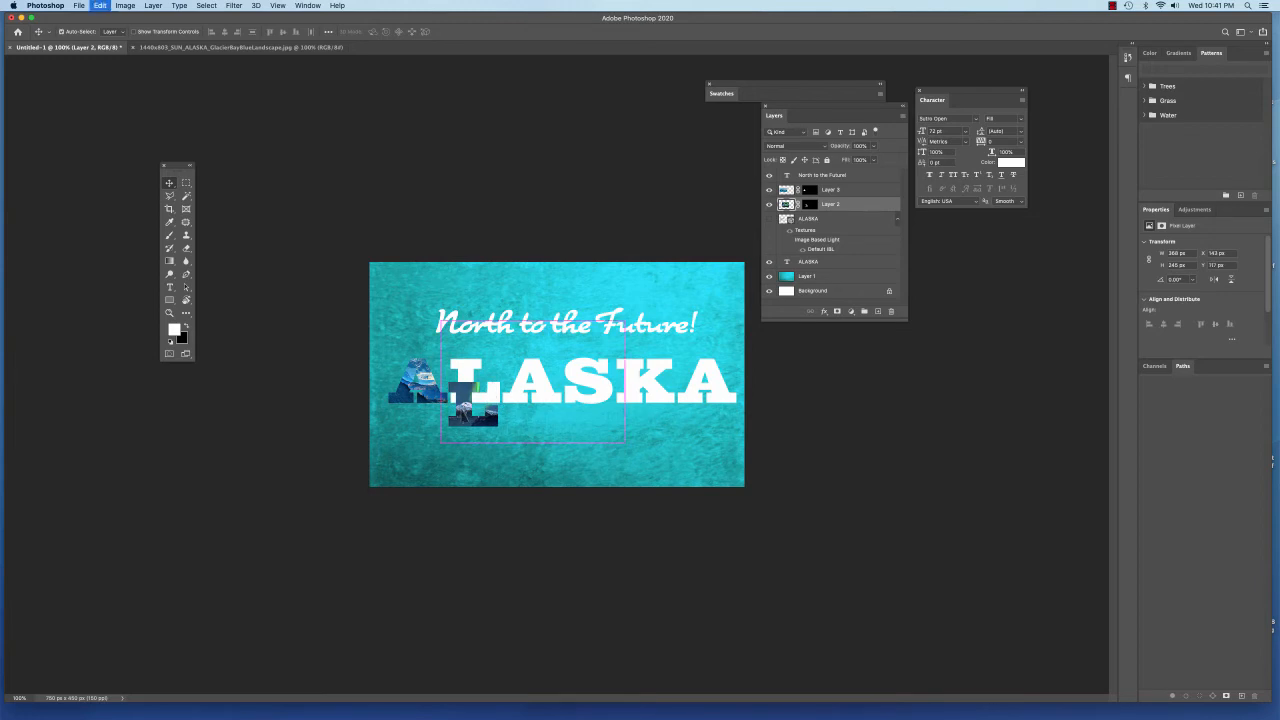
key(super+z)
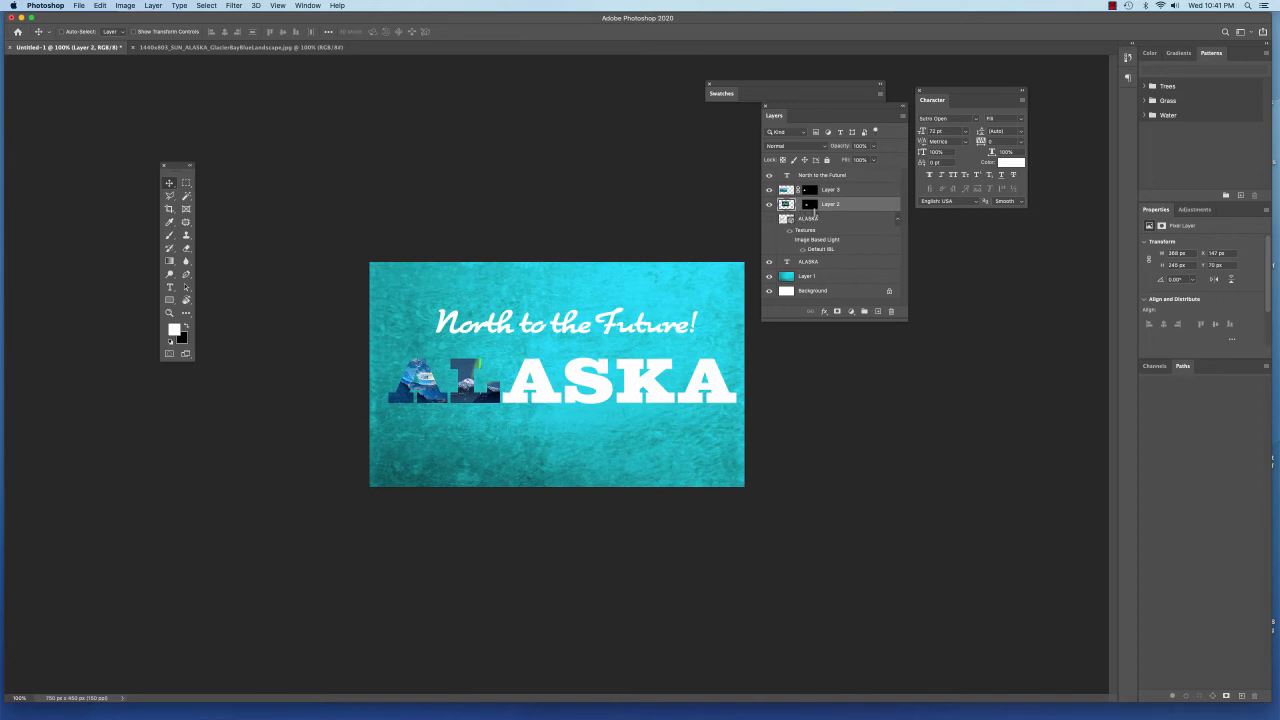
- Unlink the Layer 2 and Layer 3 photos from their masks, reposition the aurora inside the L and the mountains inside the A, and relink them
click(810, 205)
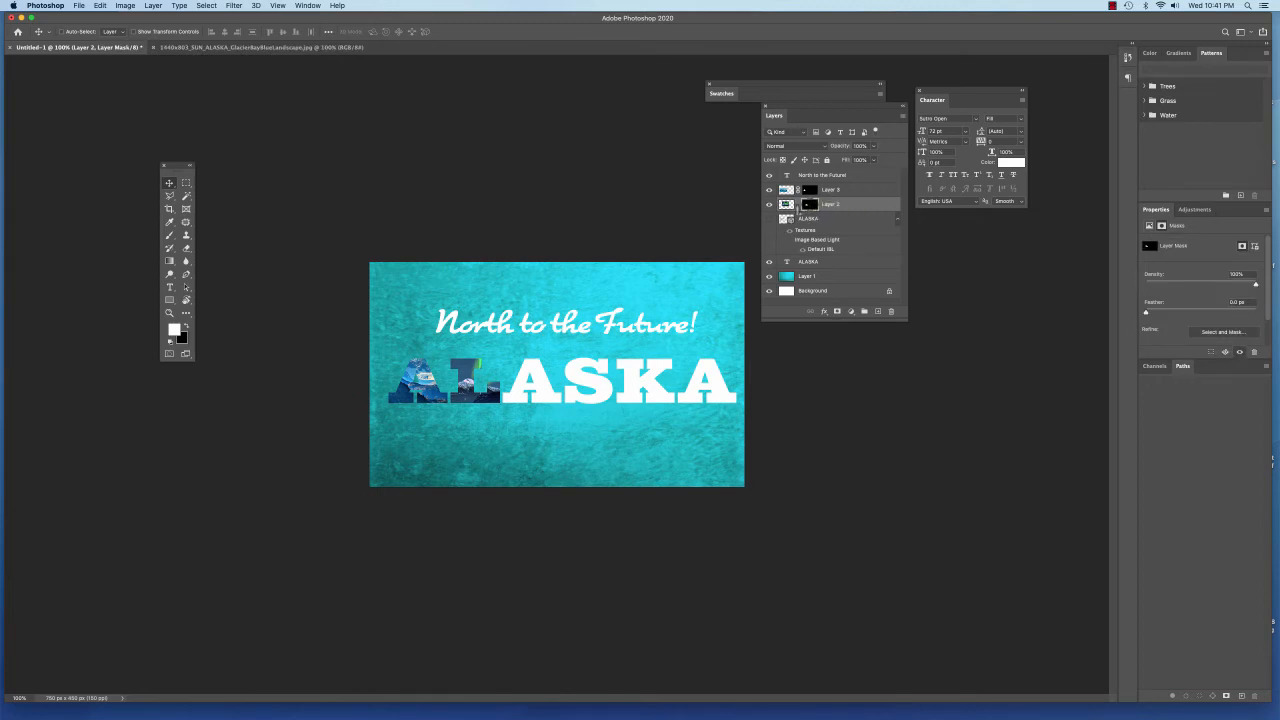
click(788, 207)
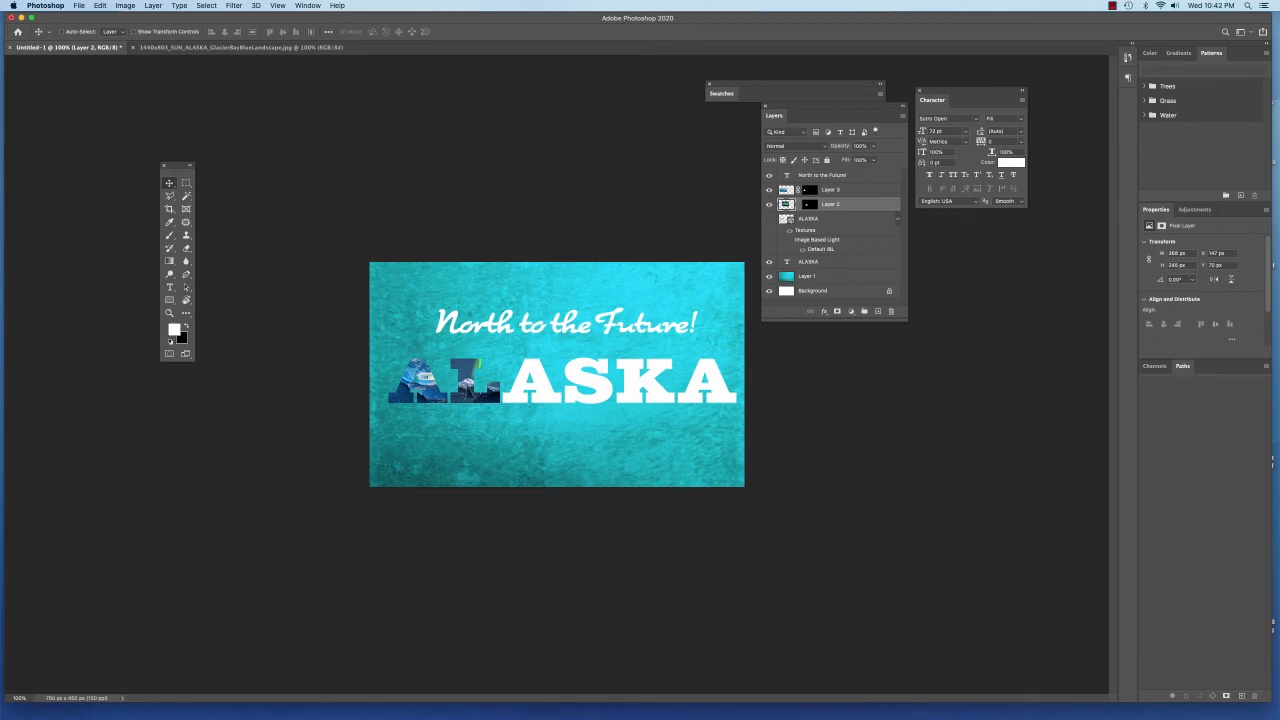
drag(470, 390, 444, 419)
drag(450, 370, 427, 371)
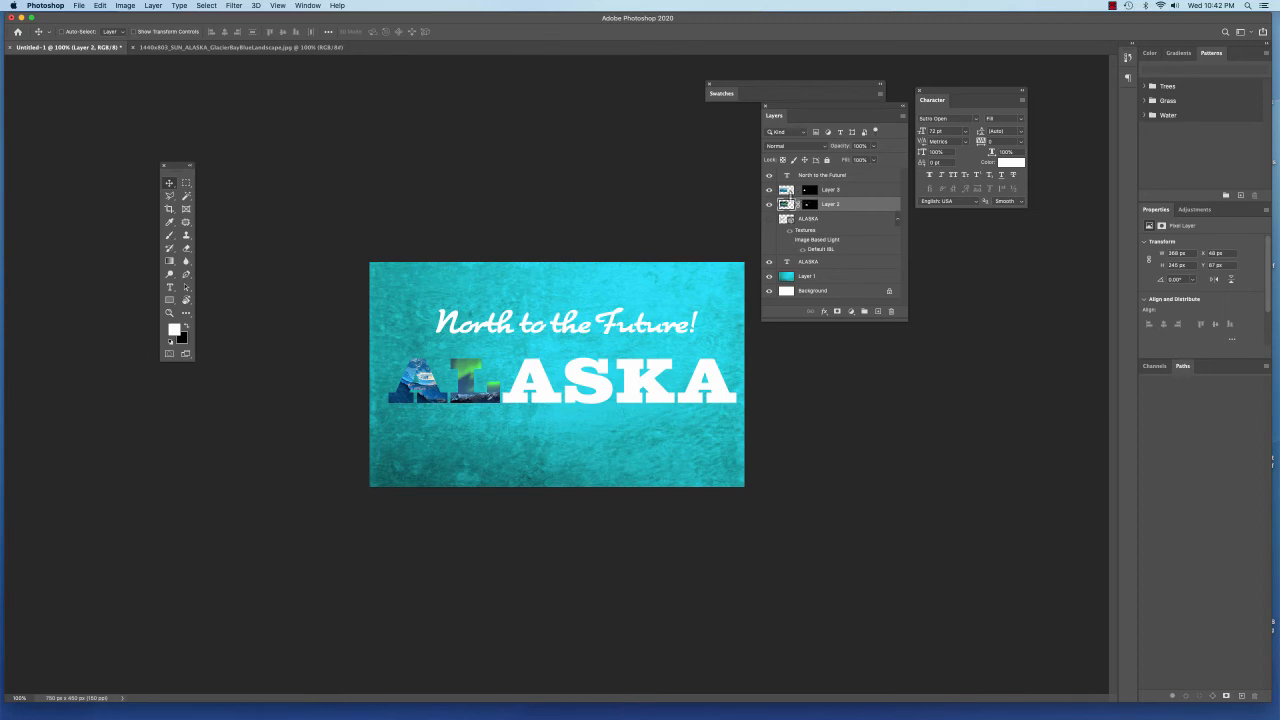
click(789, 190)
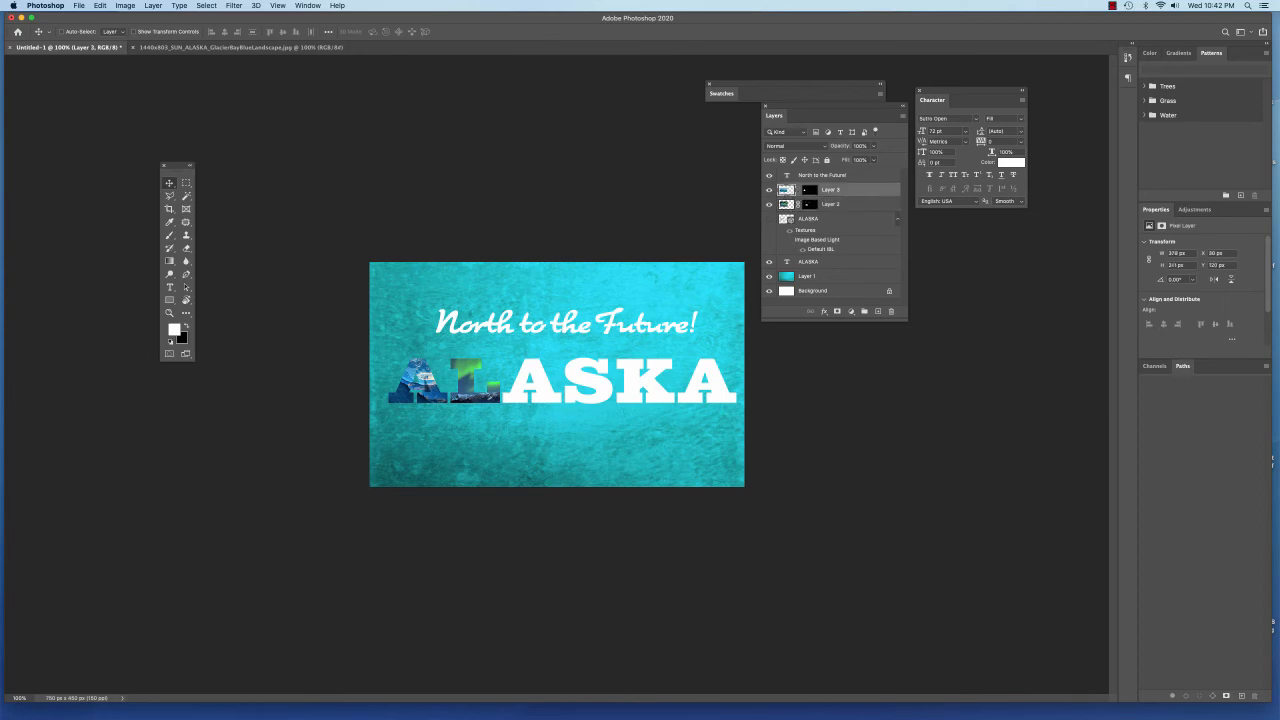
mouse_move(426, 385)
mouse_down()
mouse_move(438, 370)
mouse_move(389, 383)
mouse_move(437, 375)
mouse_up()
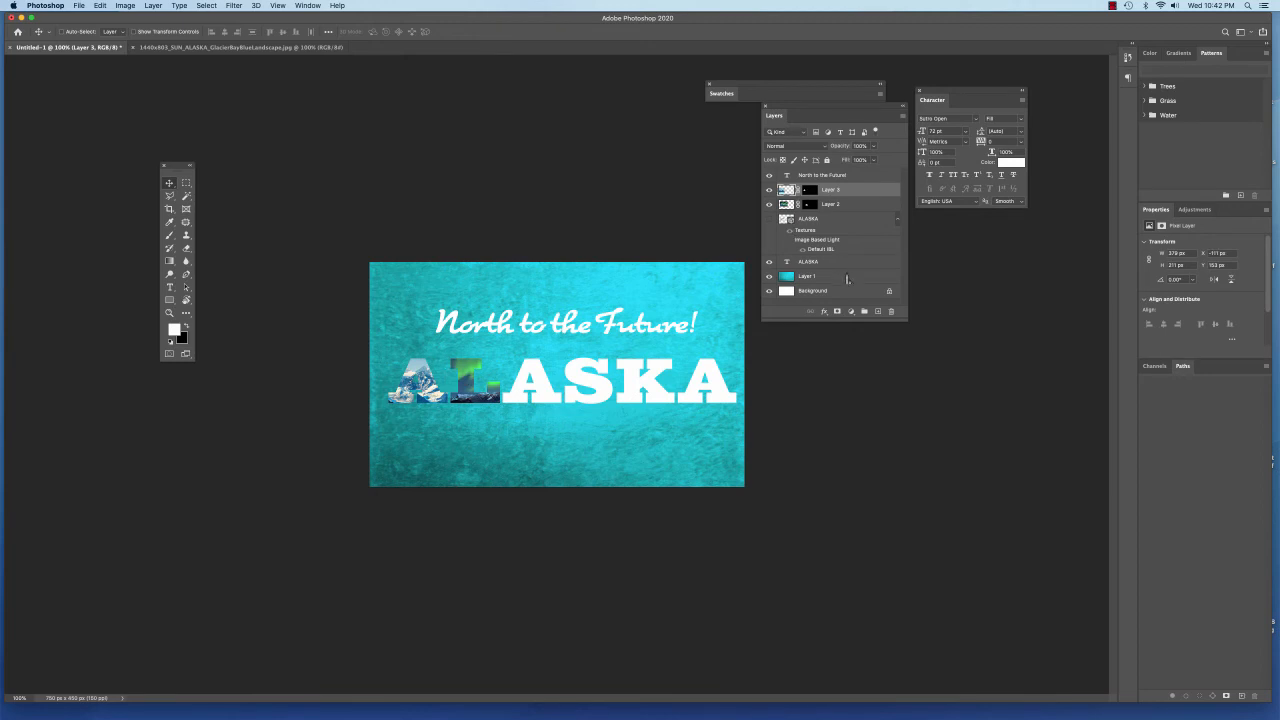
- Enlarge the layer list and hide the white ALASKA text layer above Layer 1
drag(907, 318, 989, 478)
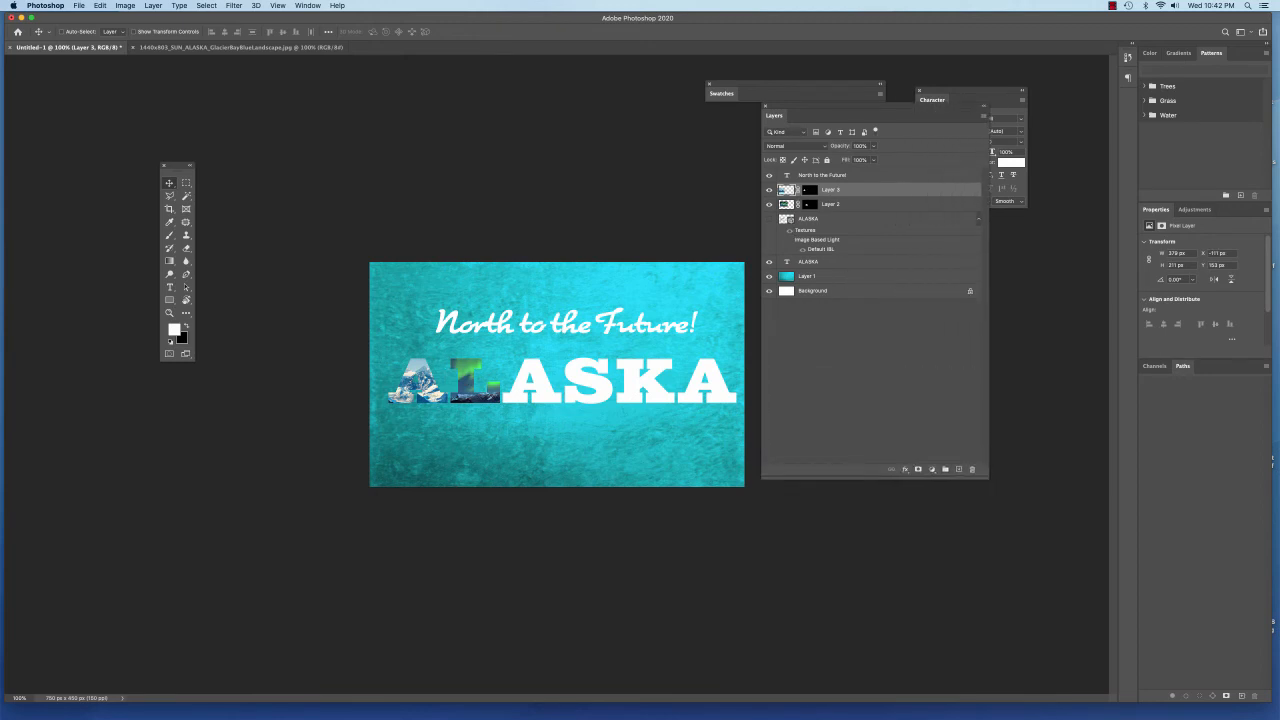
click(769, 263)
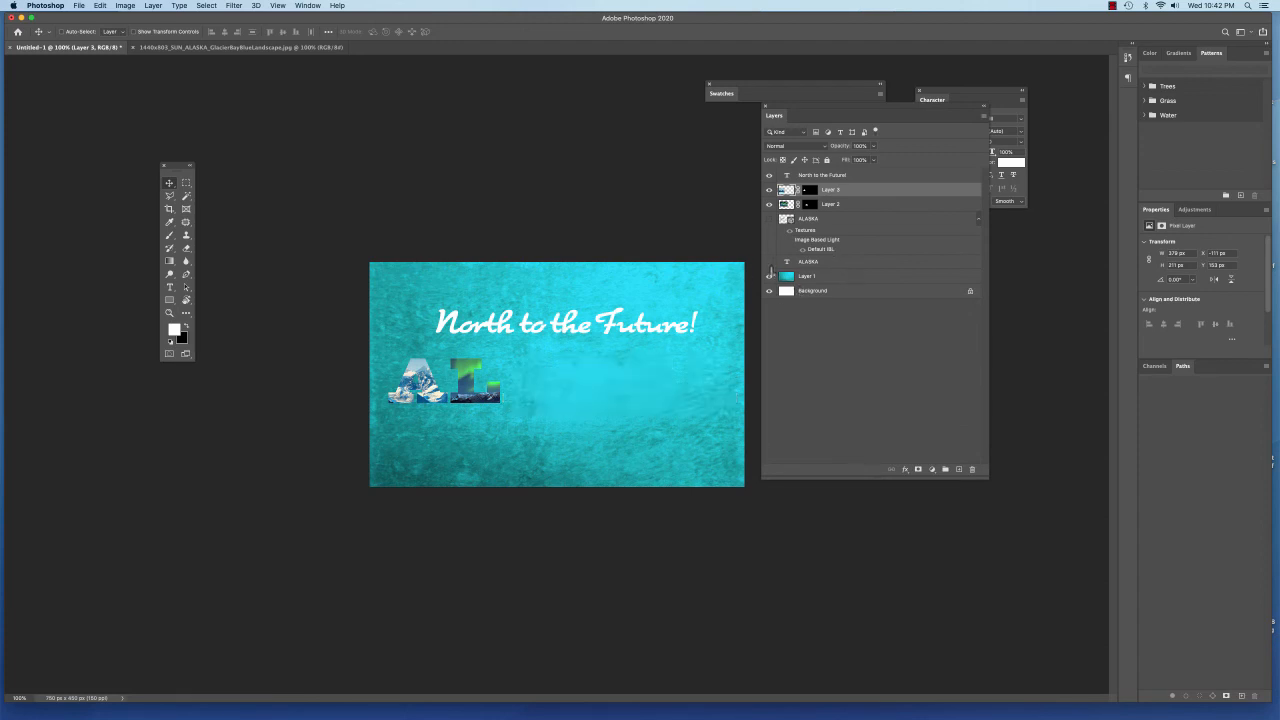